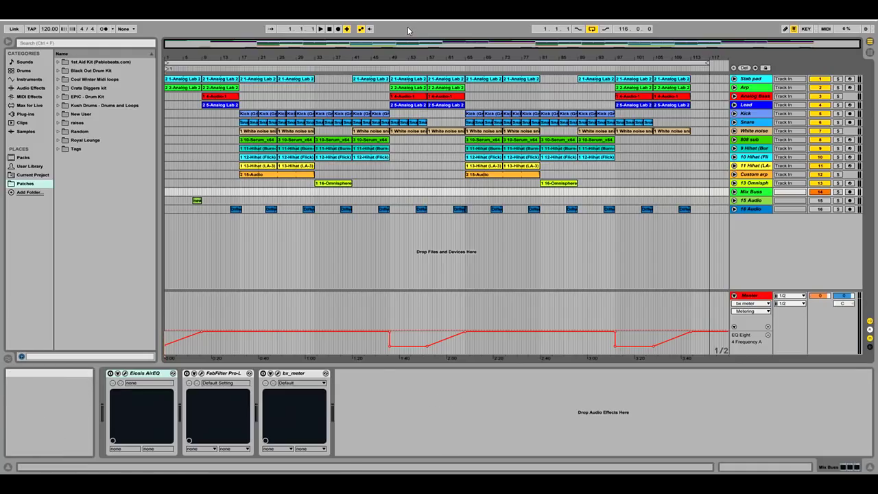
Start playing the song from the beginning, check the mixer in Session View, and return to Arrangement View.
left_click(320, 29)
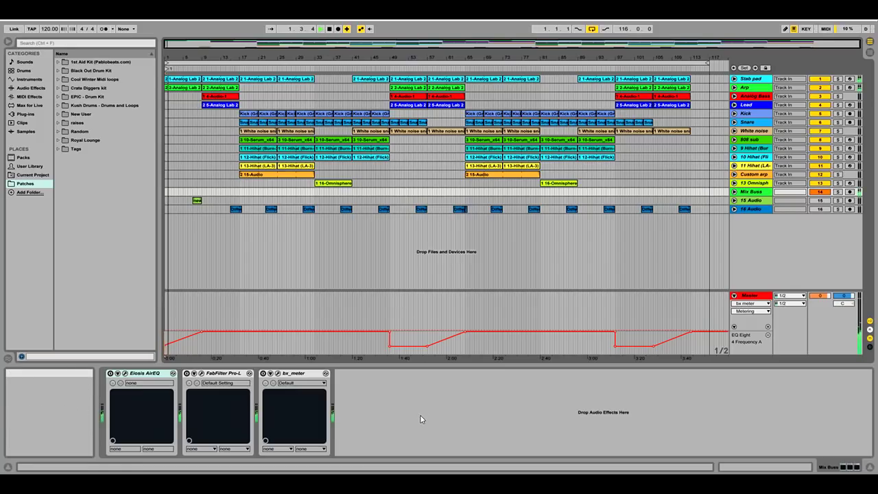
key("Tab")
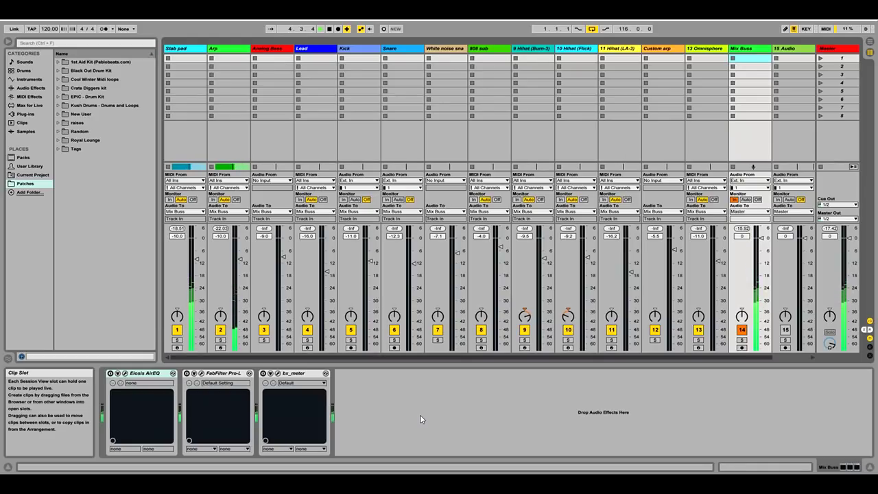
key("Tab")
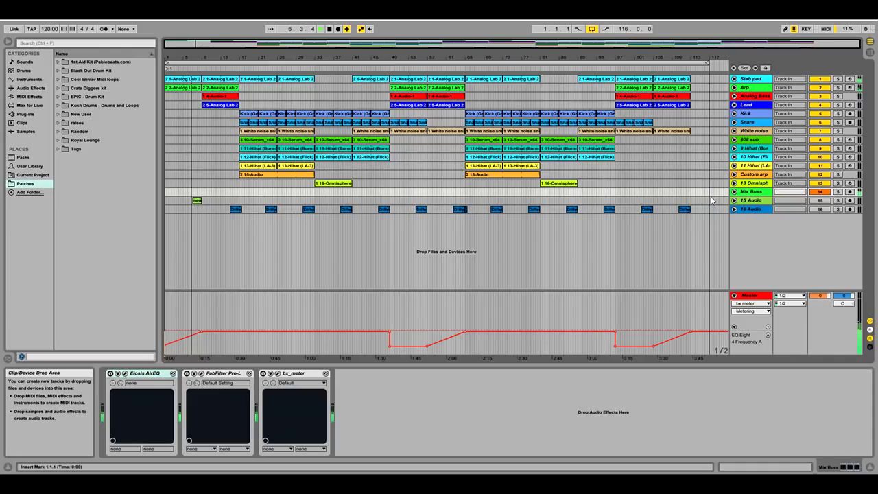
Unfold the Stab pad, Arp, Analog Bass, Lead, Kick and Snare tracks to view their clip contents.
left_click(734, 79)
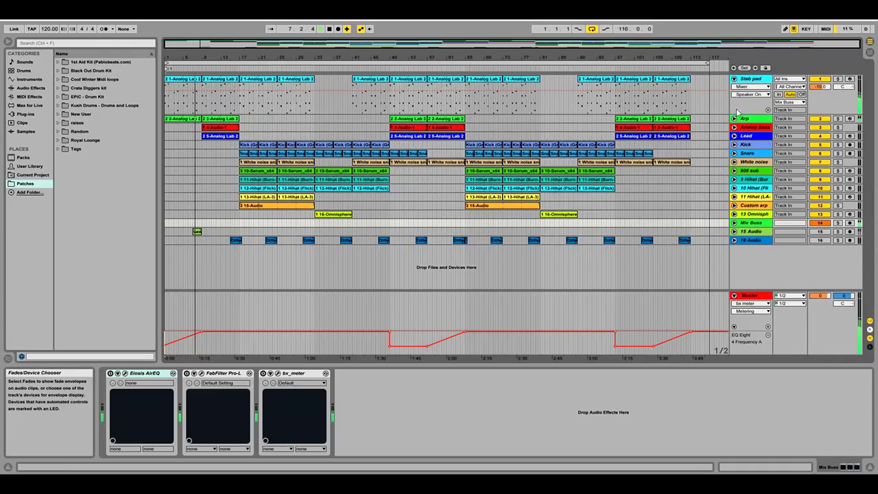
left_click(734, 119)
left_click(734, 158)
left_click(734, 198)
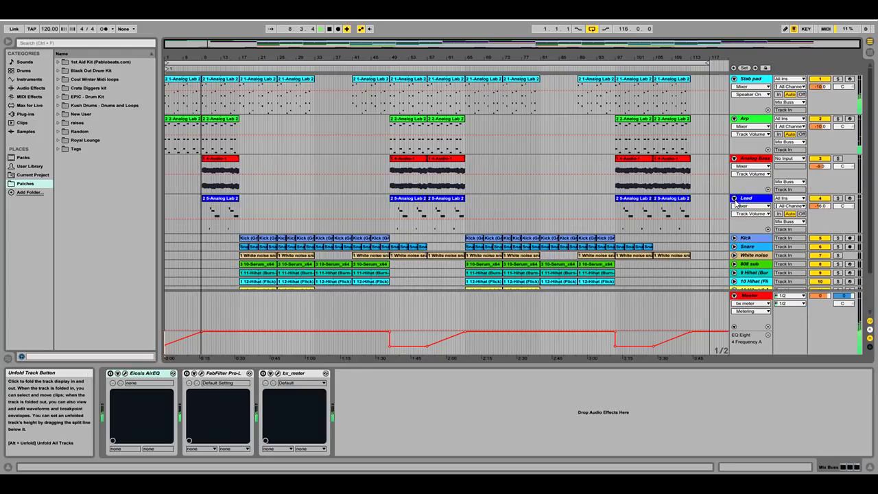
left_click(734, 237)
left_click(734, 277)
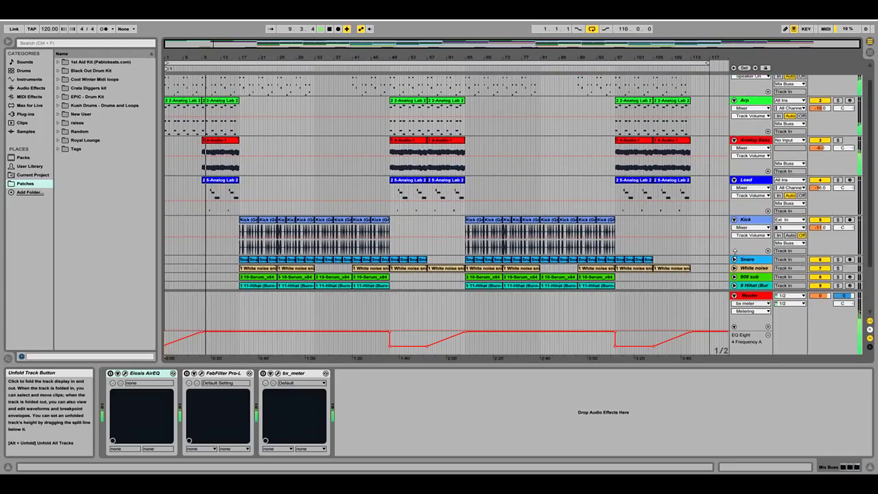
scroll(738, 260, "down", 3)
scroll(738, 260, "down", 1)
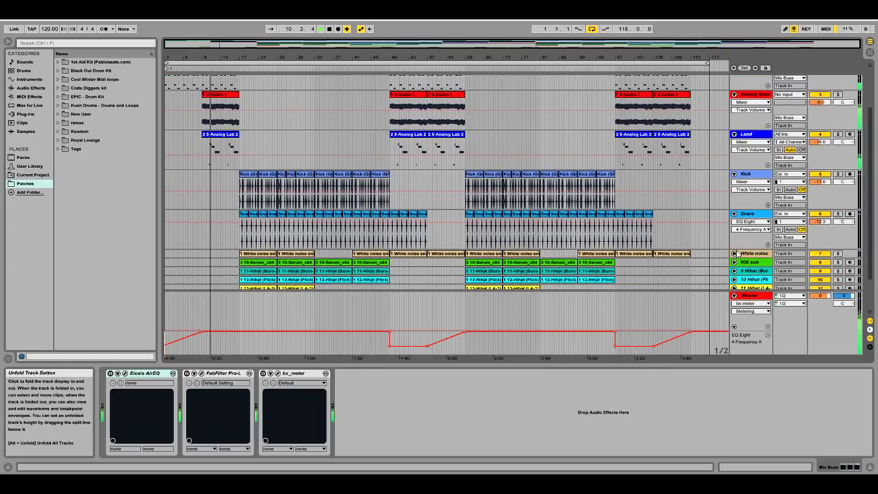
Unfold the White noise and 808 sub tracks and the three Hihat tracks to view their clip contents.
left_click(734, 255)
scroll(735, 260, "down", 2)
left_click(734, 265)
scroll(736, 261, "down", 4)
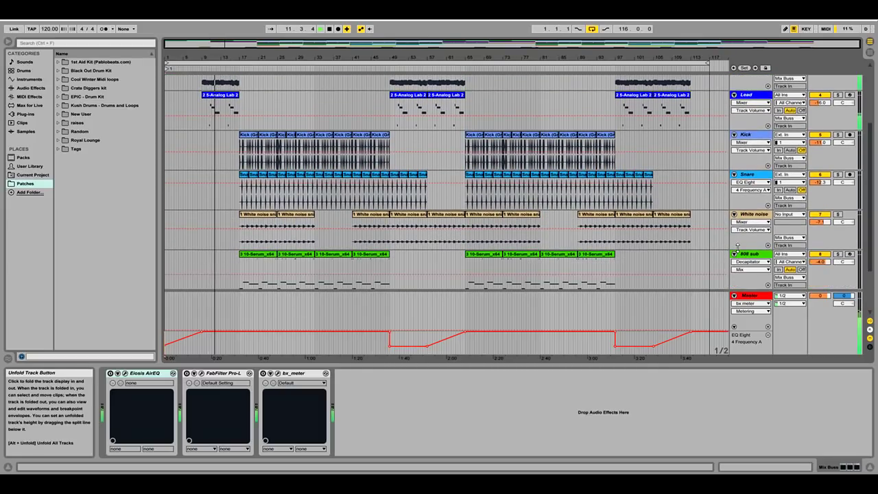
left_click(734, 239)
scroll(736, 247, "down", 2)
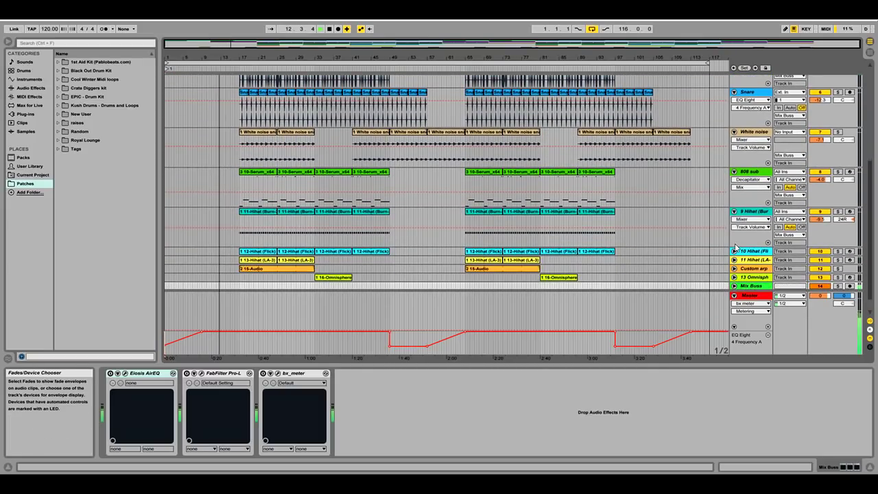
left_click(734, 250)
scroll(734, 252, "down", 2)
left_click(734, 256)
Unfold the Custom arp, 13 Omnisphere, Mix Buss and 15 Audio tracks to view their contents.
scroll(734, 257, "down", 2)
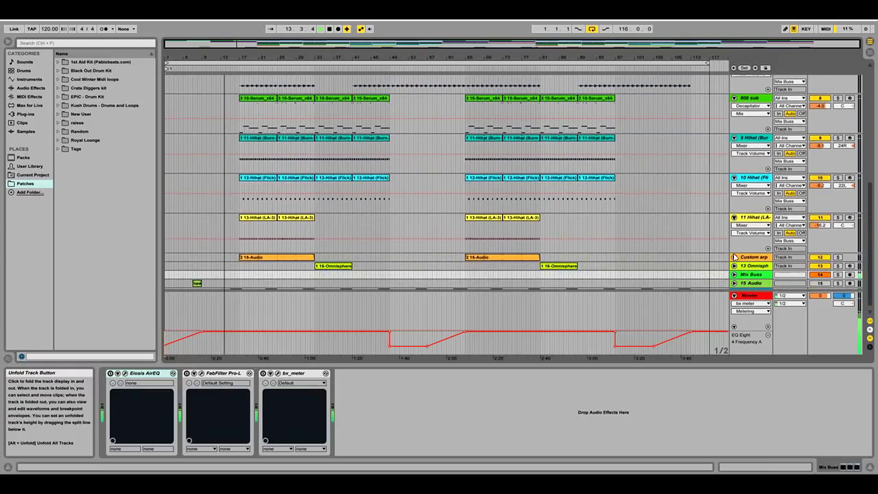
left_click(734, 258)
scroll(734, 257, "down", 2)
left_click(734, 255)
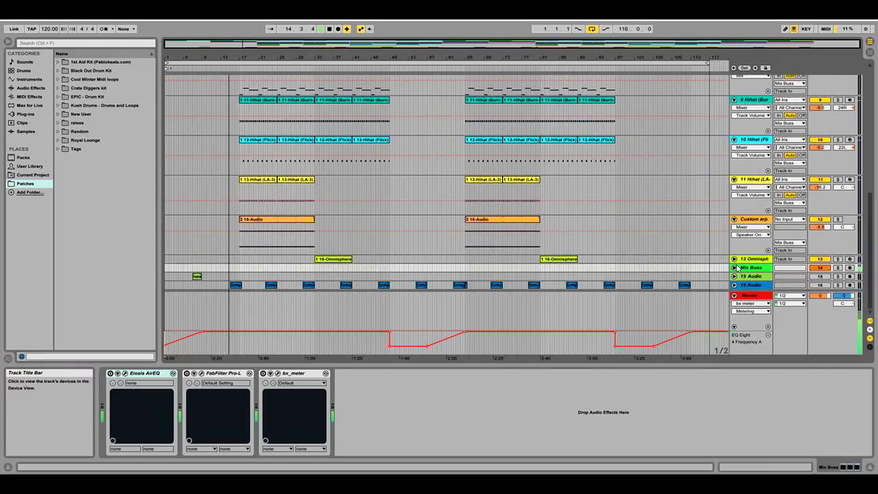
scroll(736, 267, "down", 2)
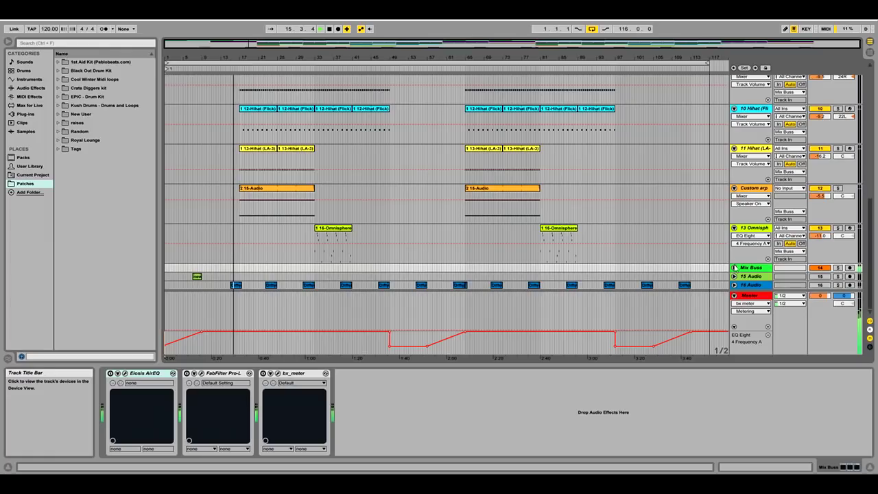
left_click(734, 252)
scroll(734, 261, "down", 1)
left_click(734, 276)
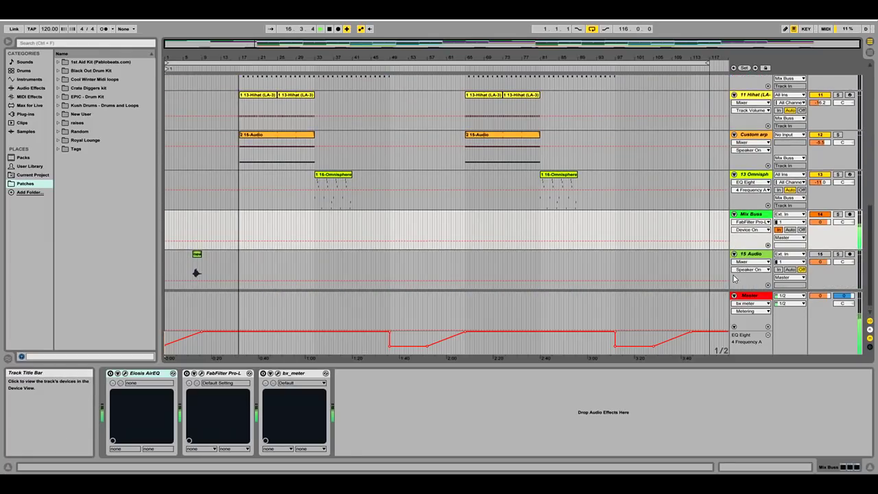
Fold the Stab pad, Arp, Analog Bass, Lead, Kick and Snare tracks back to their compact height.
scroll(656, 222, "up", 5)
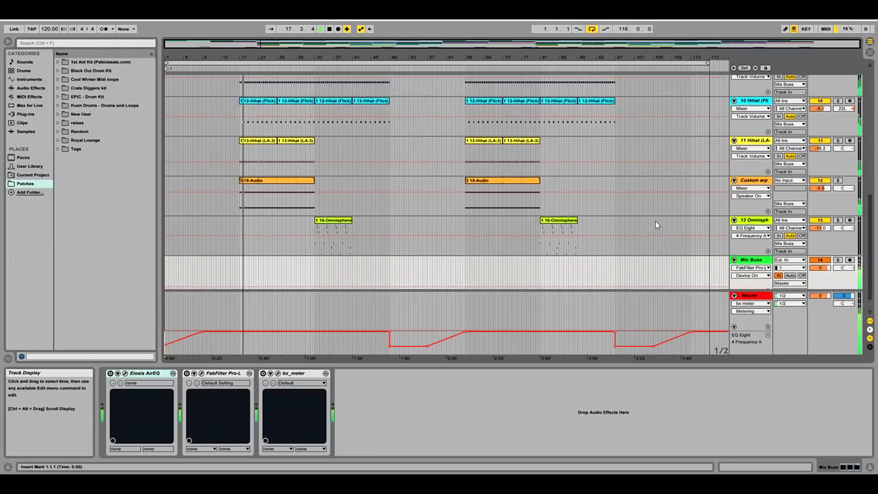
scroll(555, 198, "up", 10)
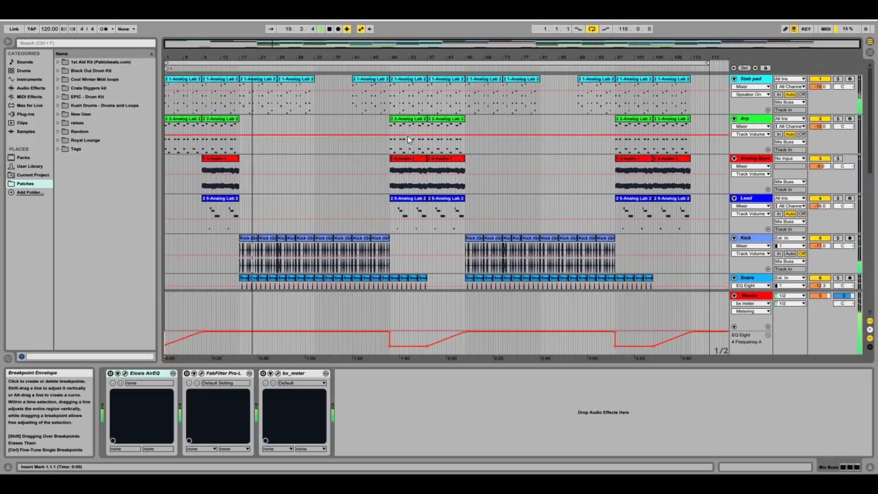
left_click(733, 81)
left_click(734, 88)
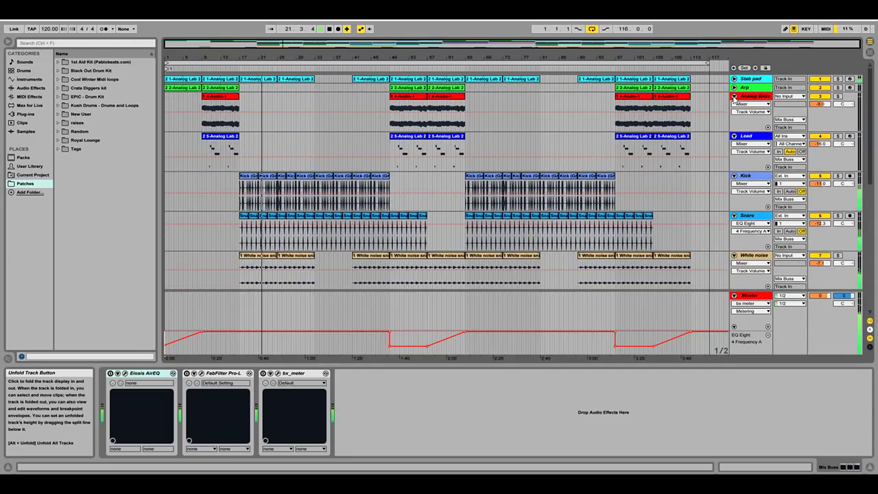
left_click(734, 96)
left_click(734, 105)
left_click(734, 113)
left_click(734, 122)
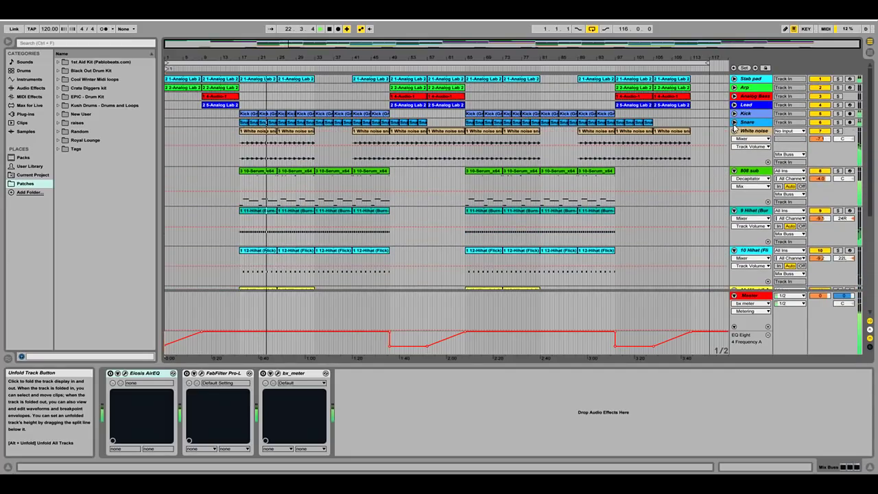
Fold the remaining tracks from White noise down to Mix Buss, and stop playback with the position reset to the song start.
left_click(734, 130)
left_click(734, 140)
left_click(734, 148)
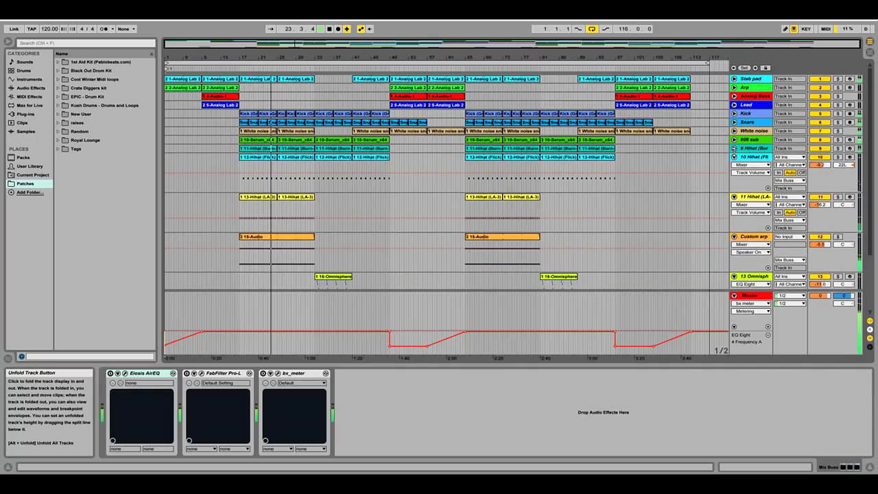
left_click(734, 157)
left_click(734, 165)
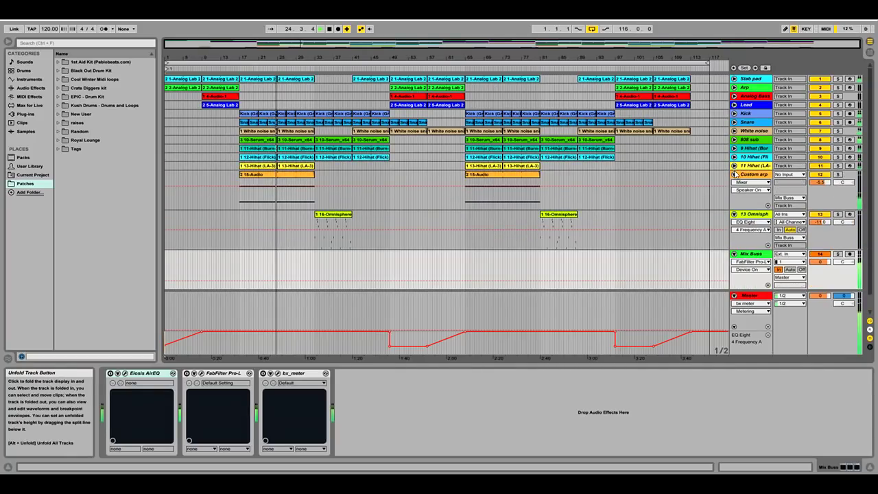
left_click(734, 174)
left_click(734, 183)
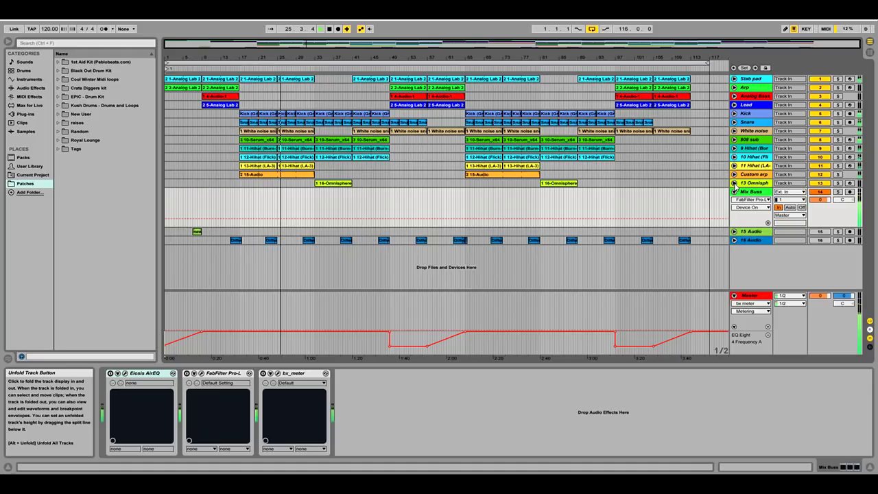
left_click(734, 192)
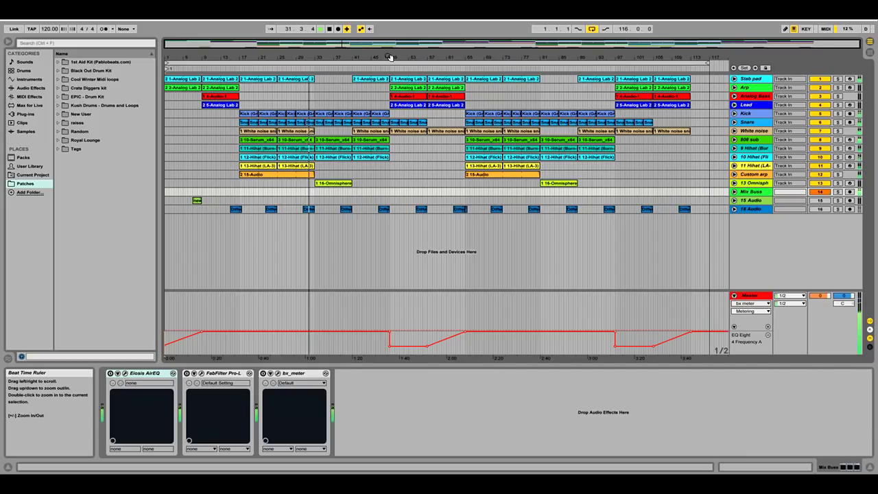
left_click(330, 32)
left_click(330, 32)
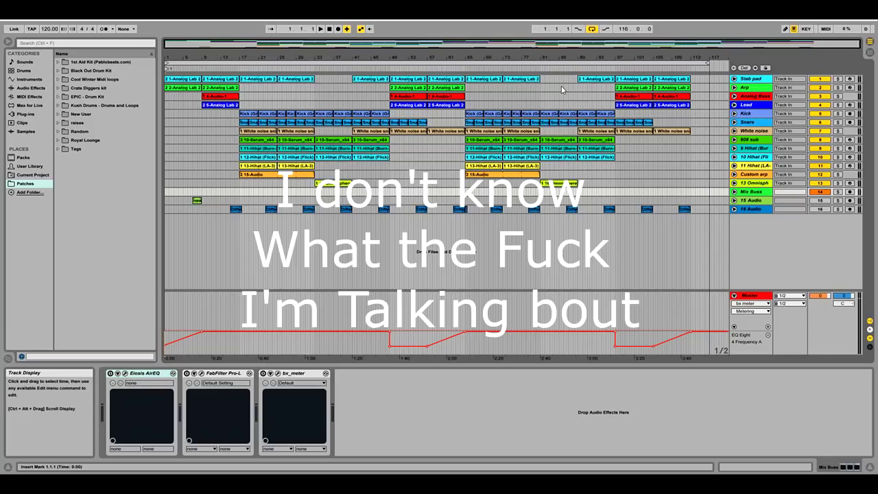
Unfold and solo the Stab pad track, and select its first clip spanning bars 1 to 9.
left_click(735, 80)
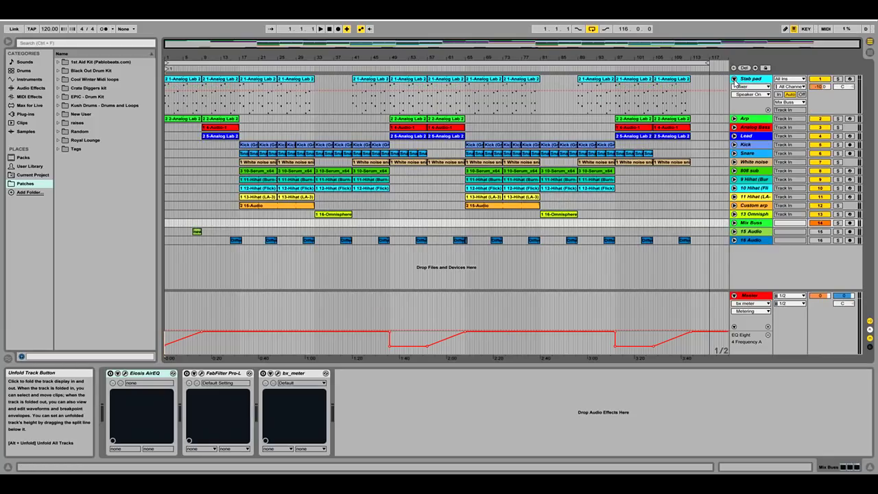
left_click(838, 79)
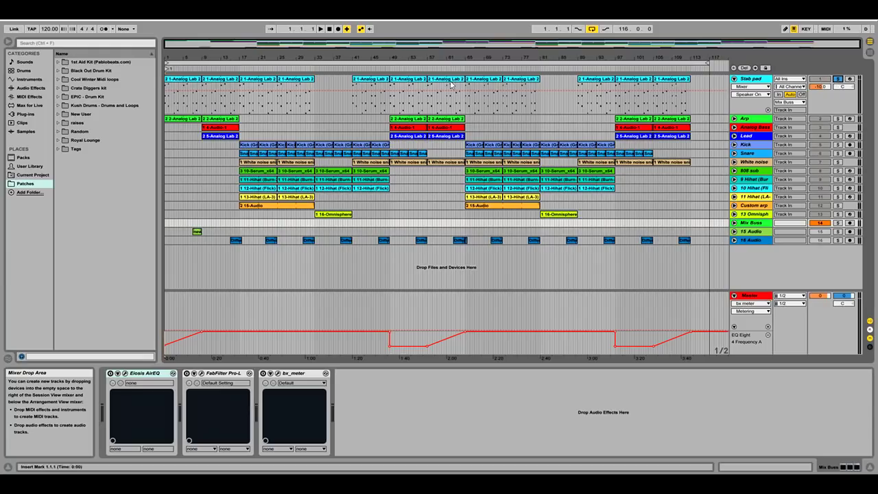
left_click(174, 82)
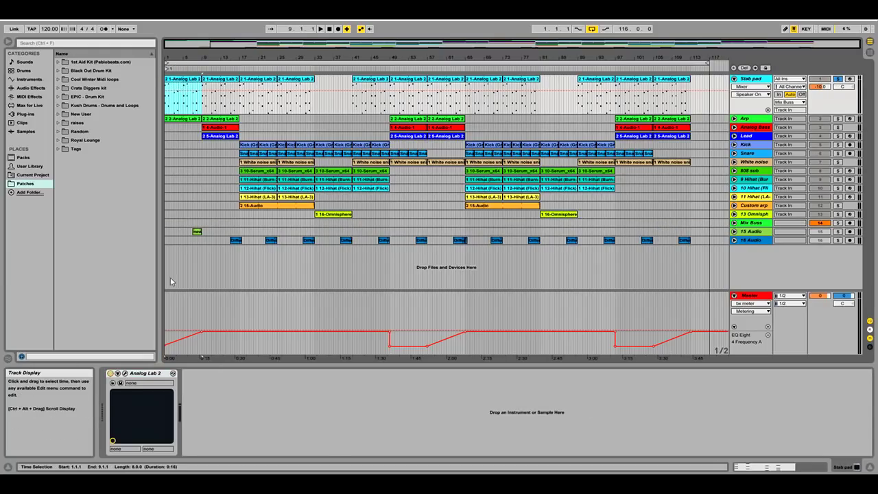
Examine the Long Way preset in the Stab pad track's Analog Lab 2 instrument and close the plug-in window.
left_click(125, 374)
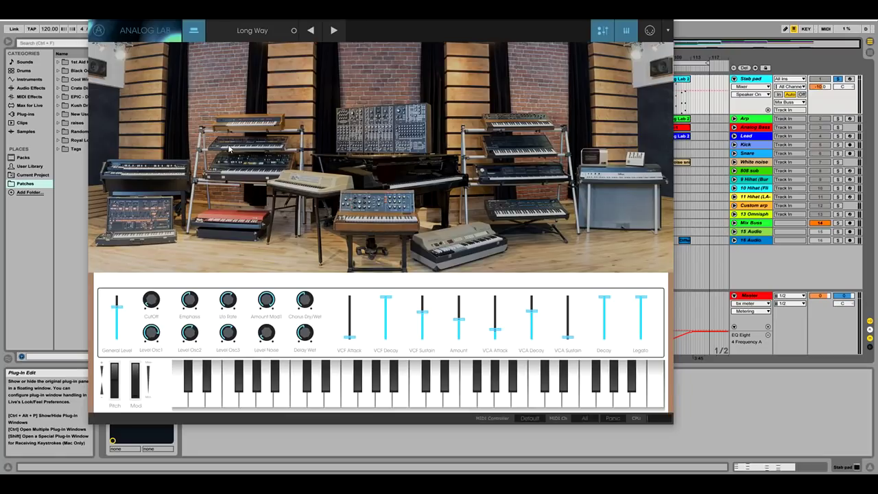
left_click(668, 21)
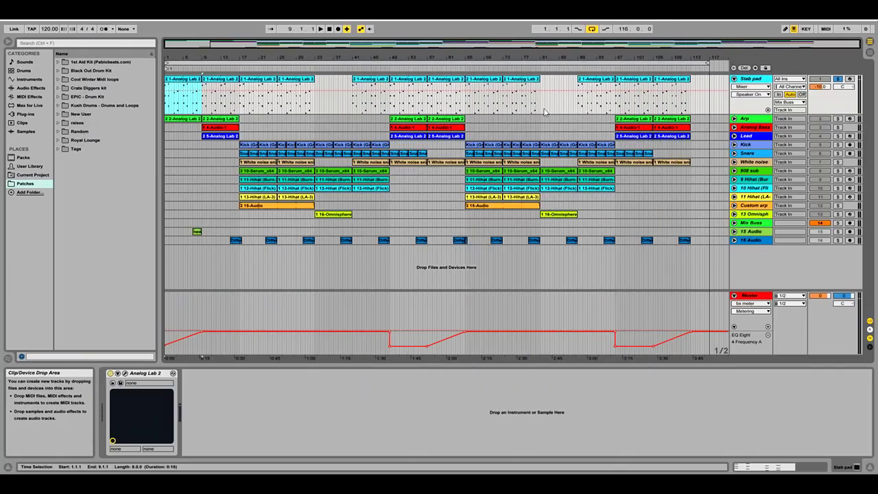
Play the soloed Stab pad part from its first clip, and stop with the position reset to the song start.
left_click(204, 66)
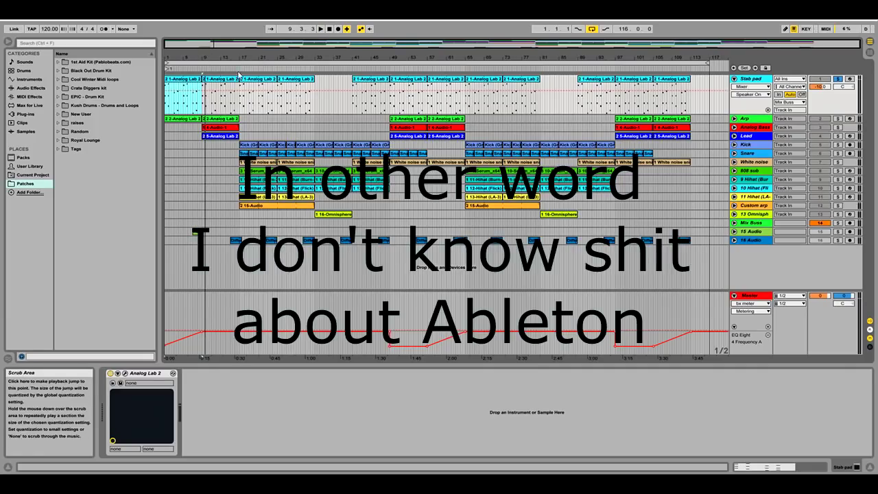
left_click(203, 78)
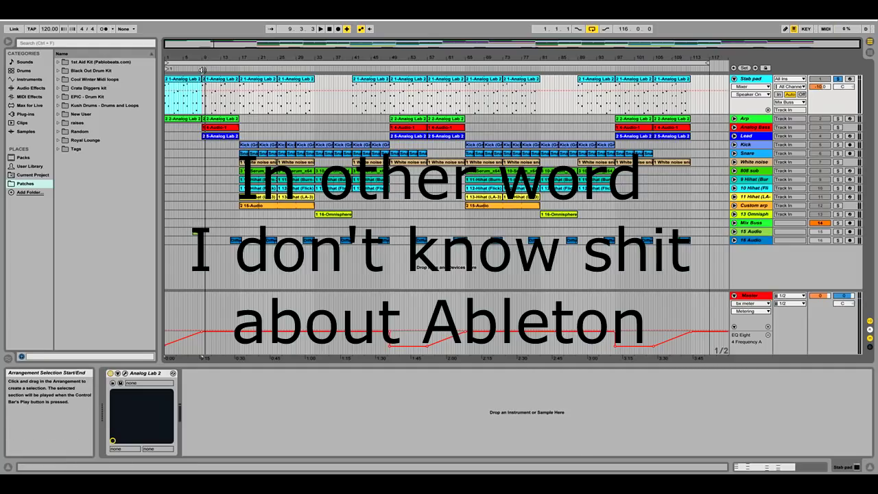
left_click(321, 30)
left_click(324, 30)
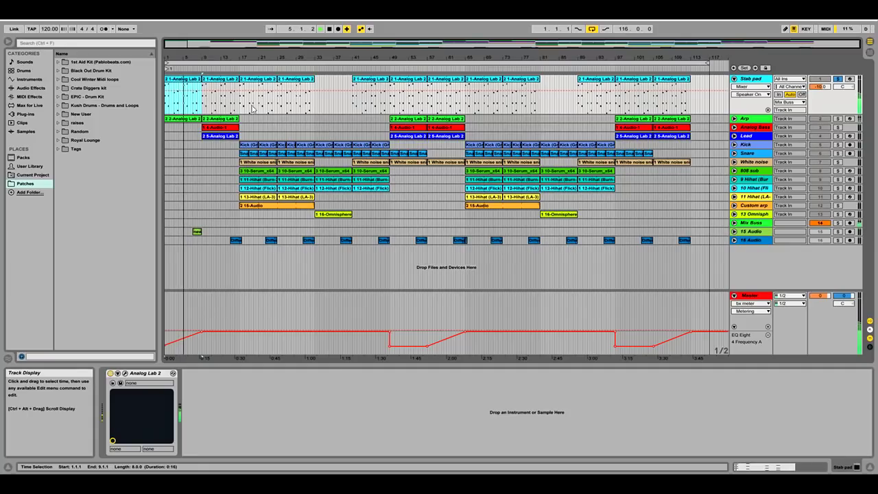
left_click(267, 83)
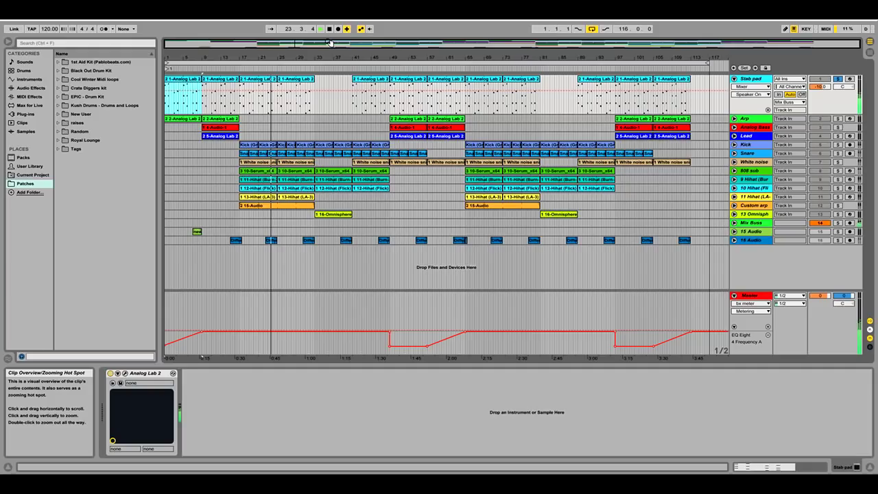
double_click(331, 30)
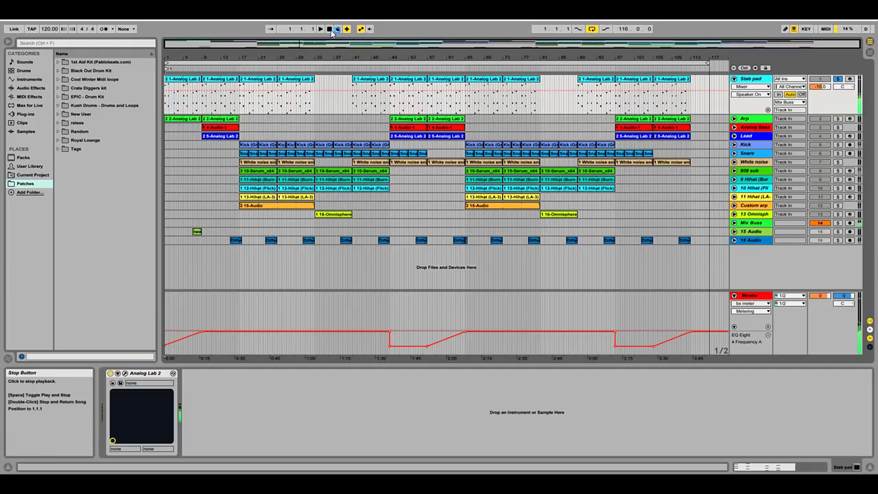
Fold the Stab pad track and turn off the EQ Eight device on the Master track.
left_click(735, 80)
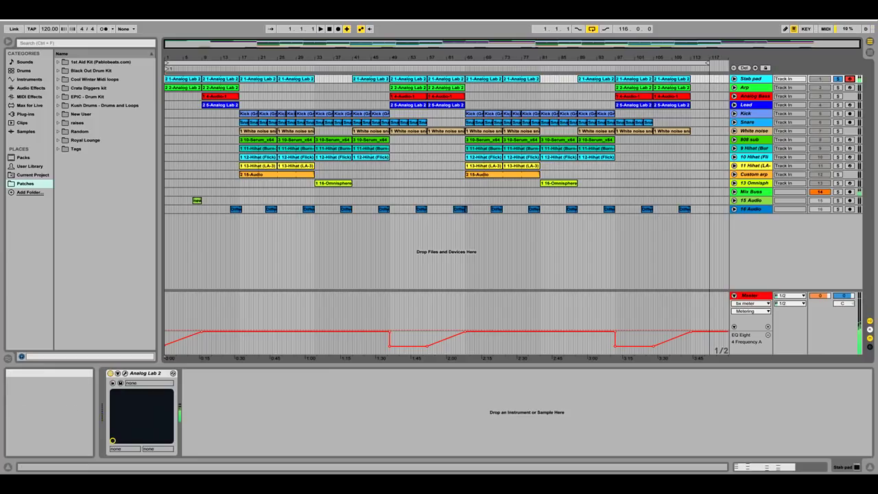
left_click(756, 297)
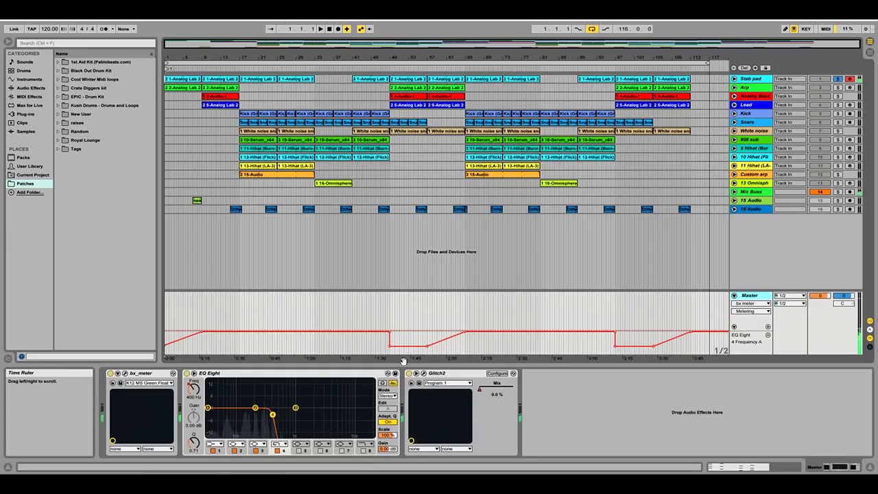
left_click(186, 375)
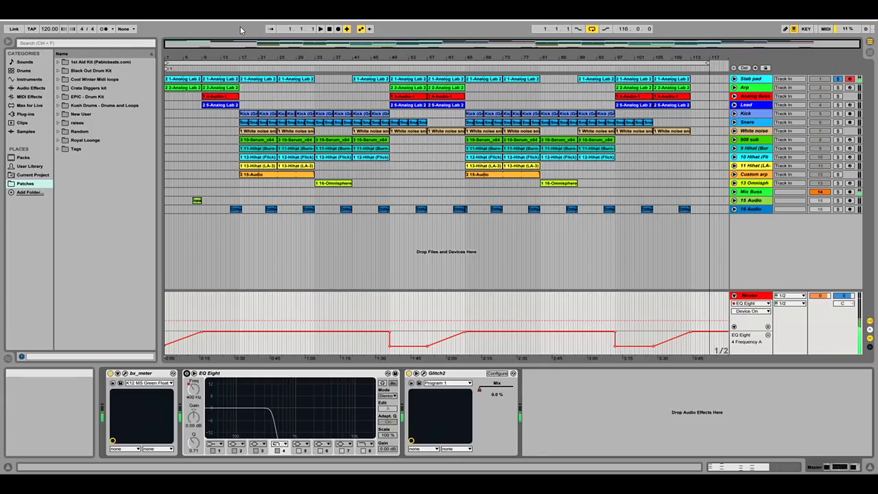
Unsolo the Stab pad track, and unfold and arm the Arp track.
left_click(329, 33)
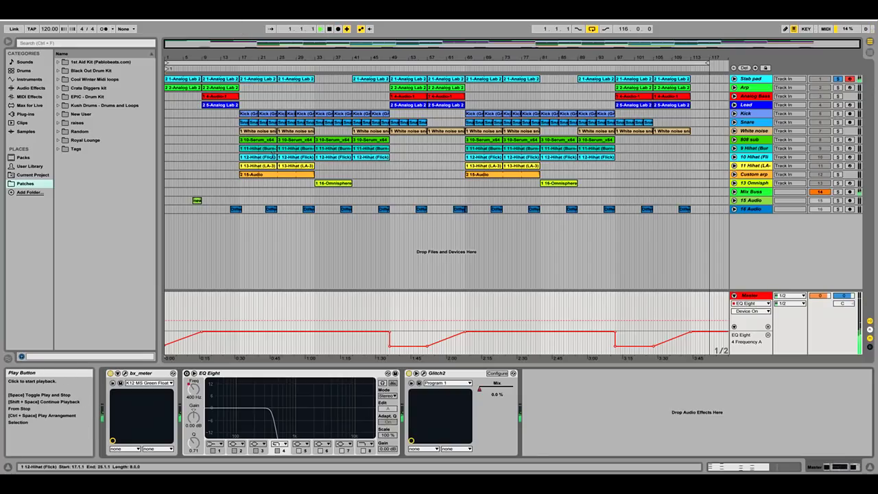
left_click(755, 108)
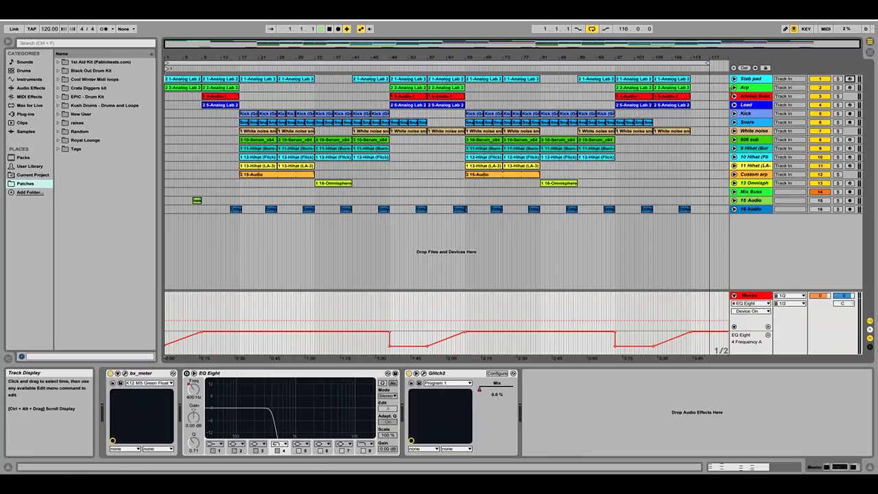
left_click(734, 89)
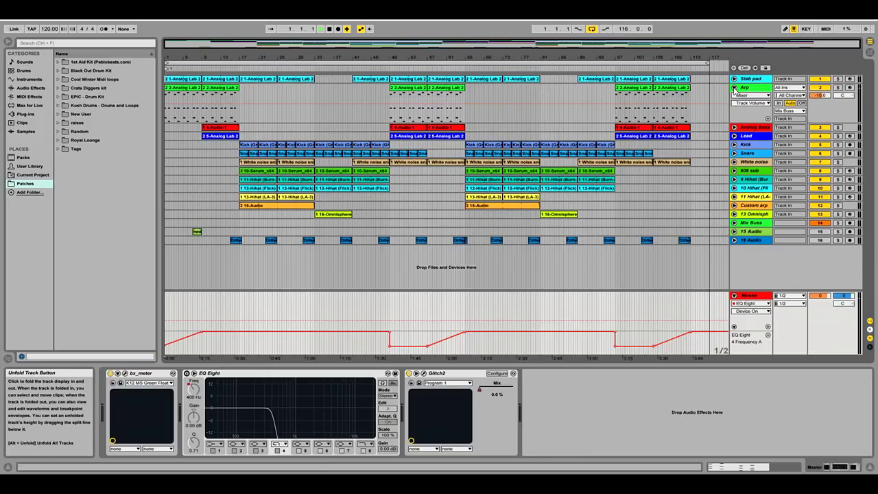
left_click(850, 88)
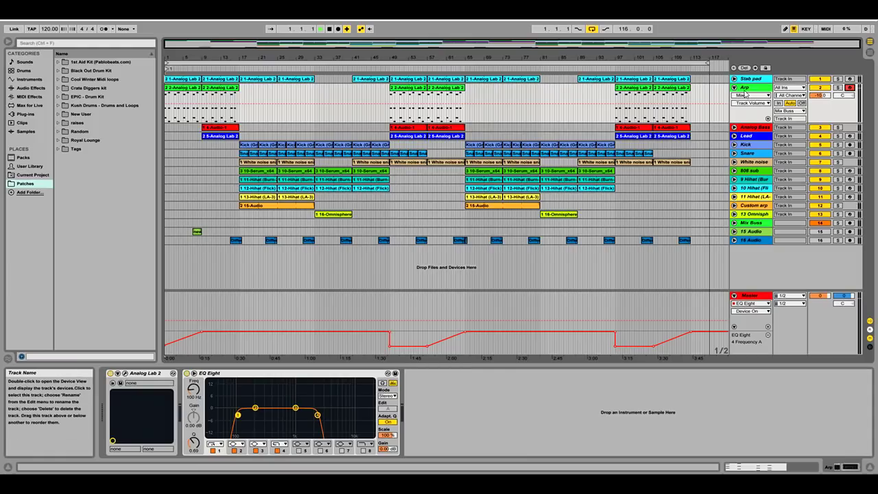
Select the Arp clip spanning bars 9 to 17, examine the Arp3 preset in the track's Analog Lab 2 instrument, and close the plug-in window.
left_click(223, 91)
left_click(205, 113)
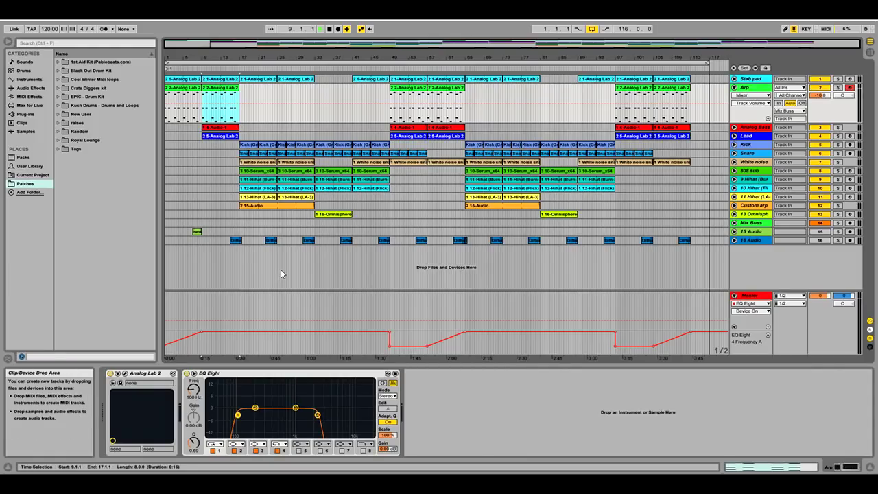
left_click(120, 382)
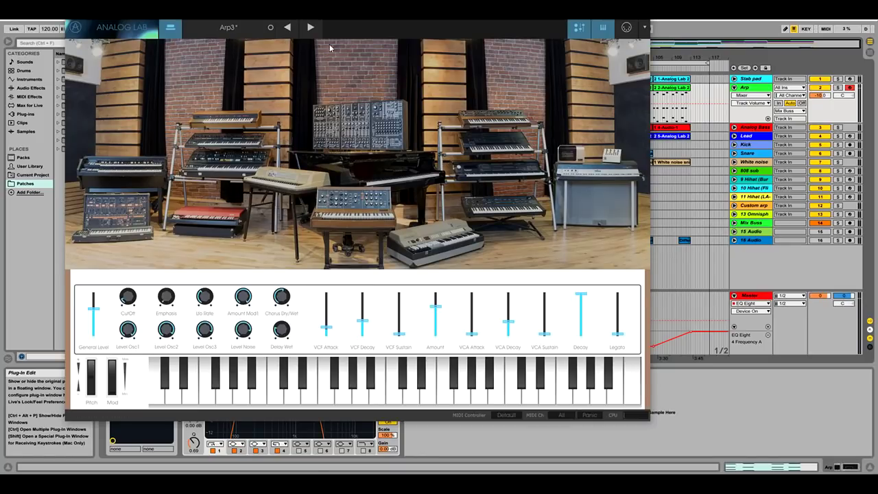
key("ctrl+alt+p")
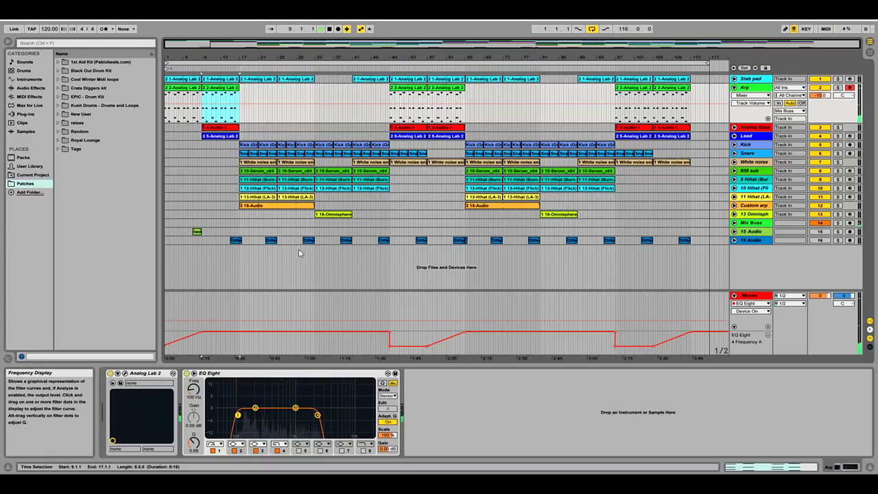
Open the selected Arp clip in an enlarged note editor and fold the view to only the used notes.
double_click(214, 87)
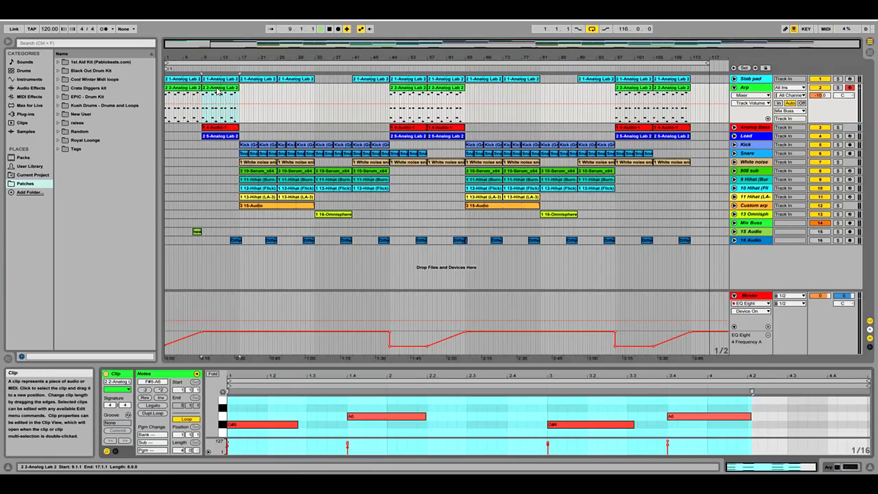
left_click_drag(380, 365, 376, 215)
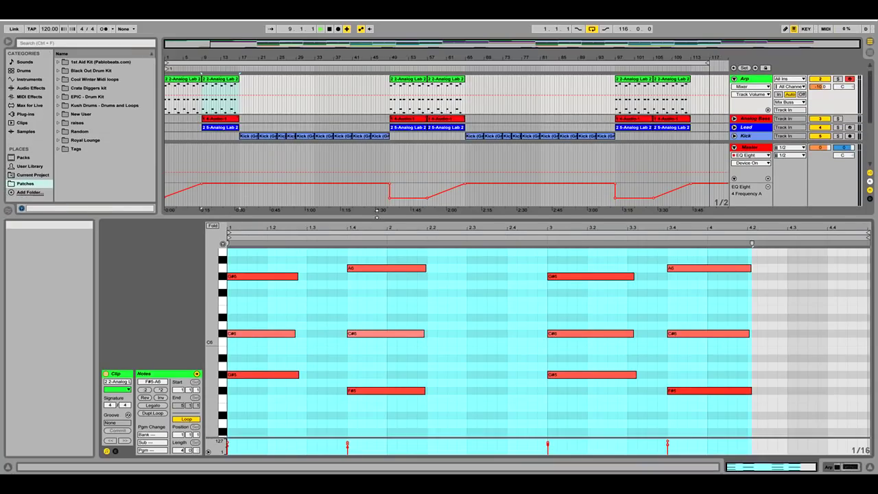
scroll(284, 294, "up", 1)
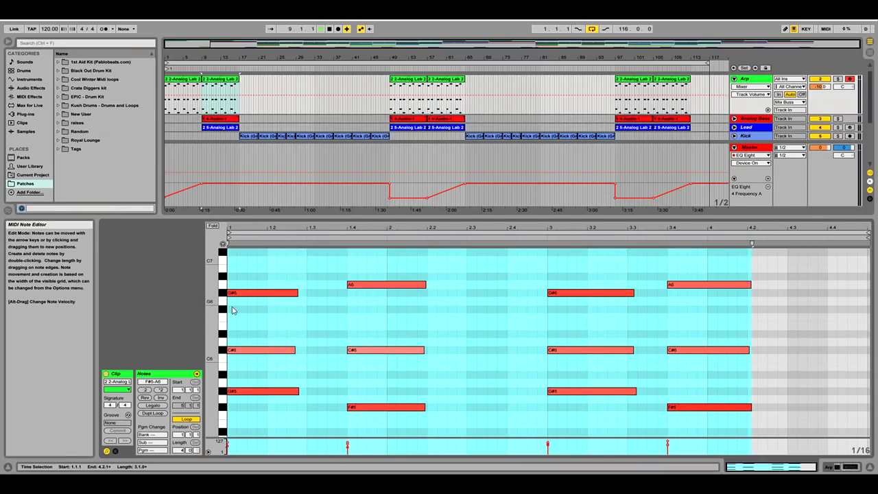
left_click(213, 225)
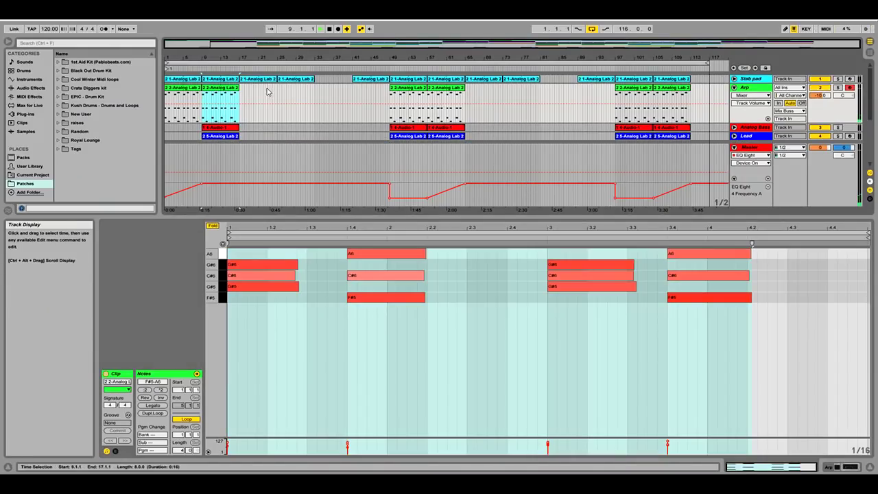
Fold the Arp track, unfold and solo the Analog Bass track, and select its audio clip spanning bars 9 to 17.
left_click(733, 89)
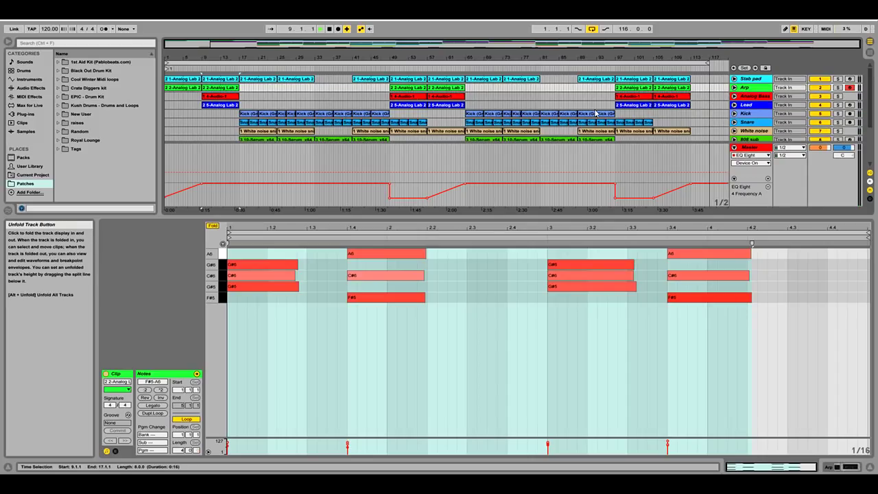
left_click(734, 96)
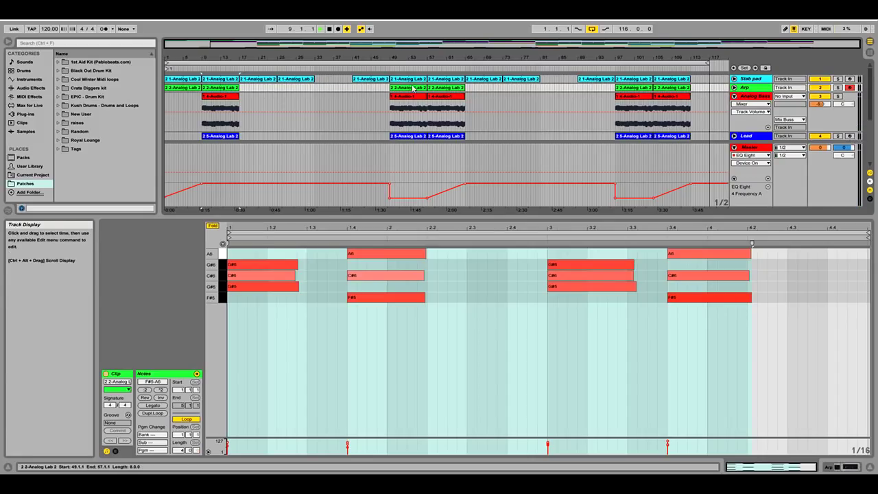
left_click(212, 109)
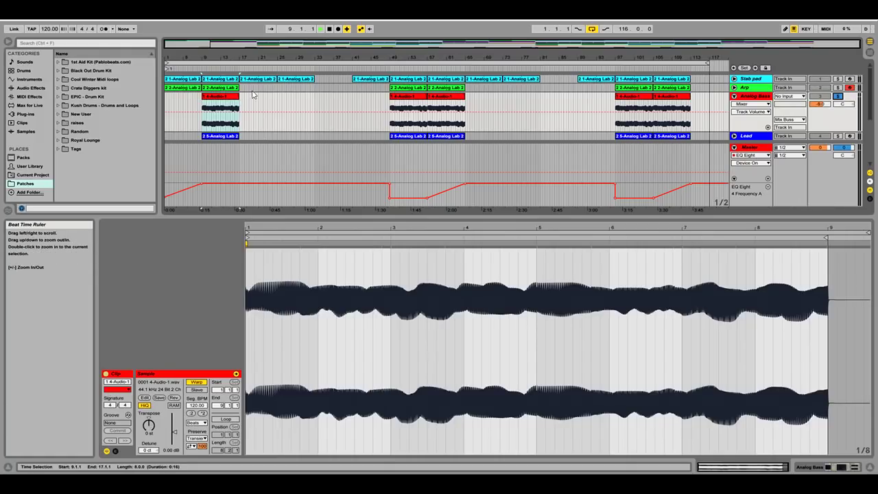
left_click(221, 112)
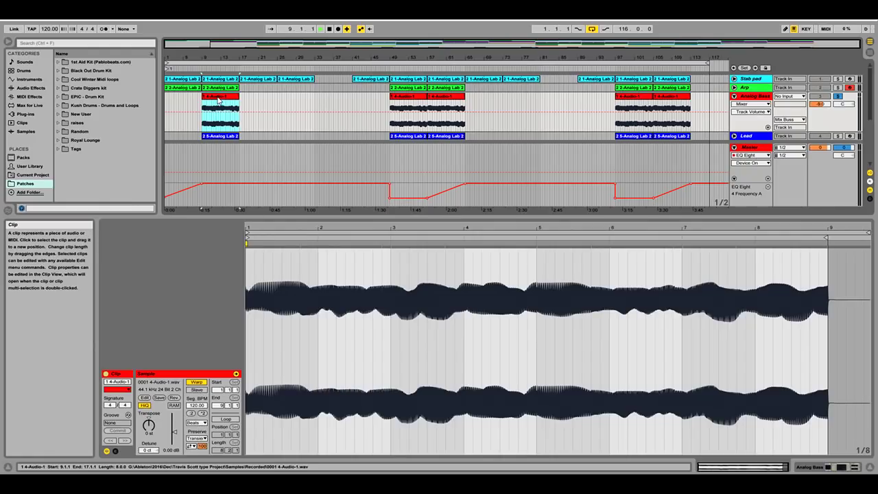
Turn off Decapitator, Multiband Dynamics and Vinyl Distortion on the Analog Bass track, and play its unprocessed part from bar 9.
left_click(172, 308)
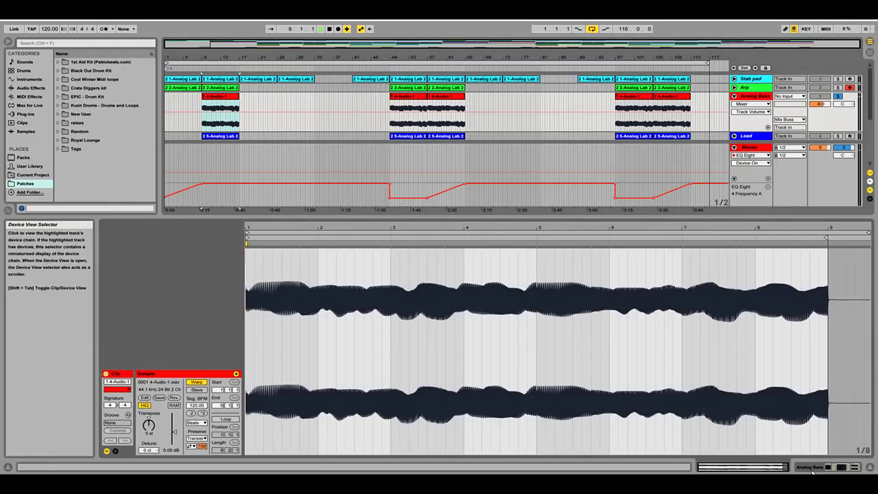
left_click(813, 470)
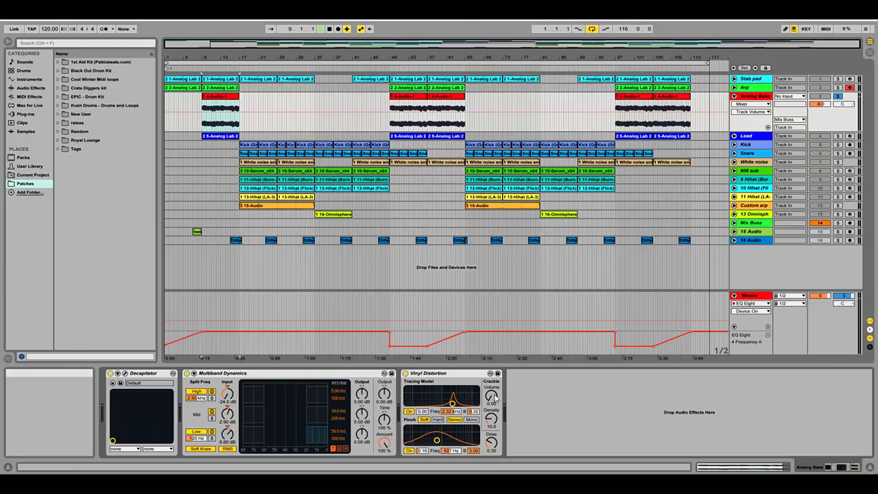
left_click(156, 374)
left_click(187, 373)
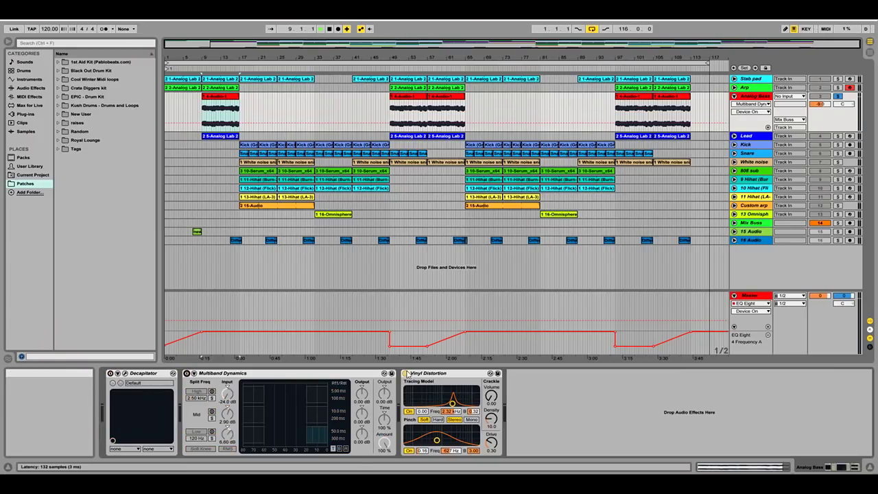
left_click(406, 373)
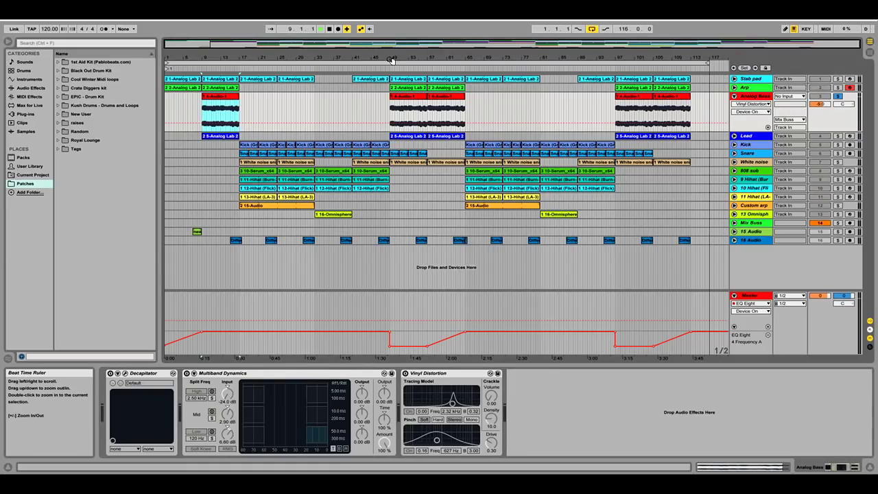
left_click(320, 29)
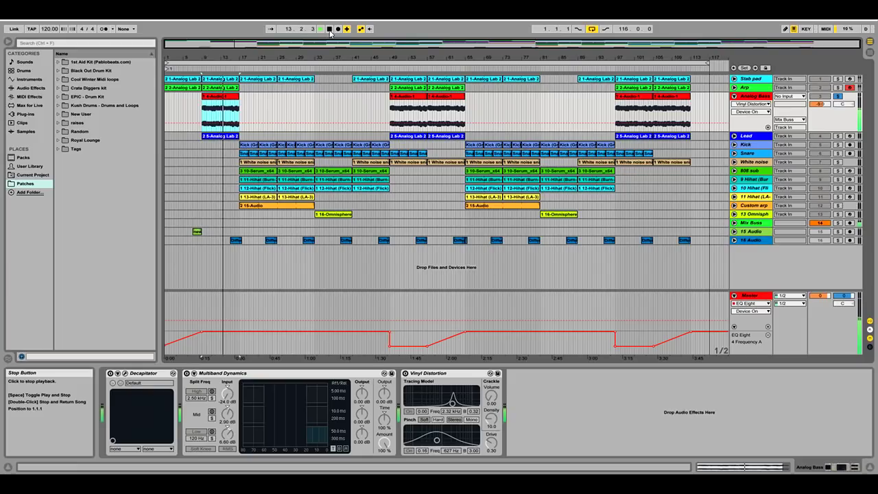
left_click(330, 30)
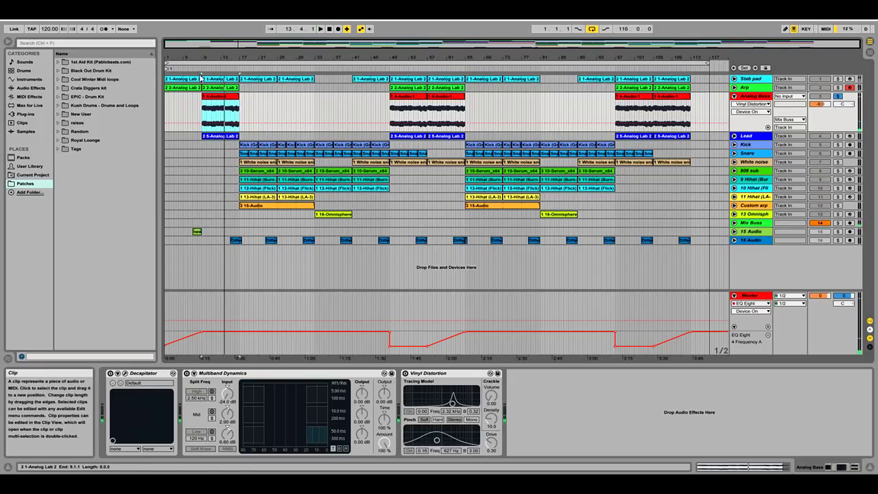
Turn the three Analog Bass effects back on, play the processed part from bar 9, and stop playback.
left_click(202, 68)
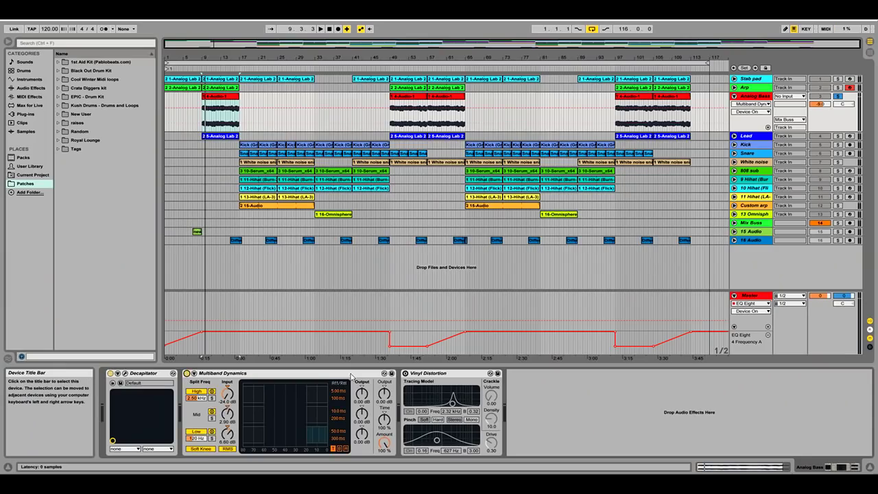
left_click(405, 373)
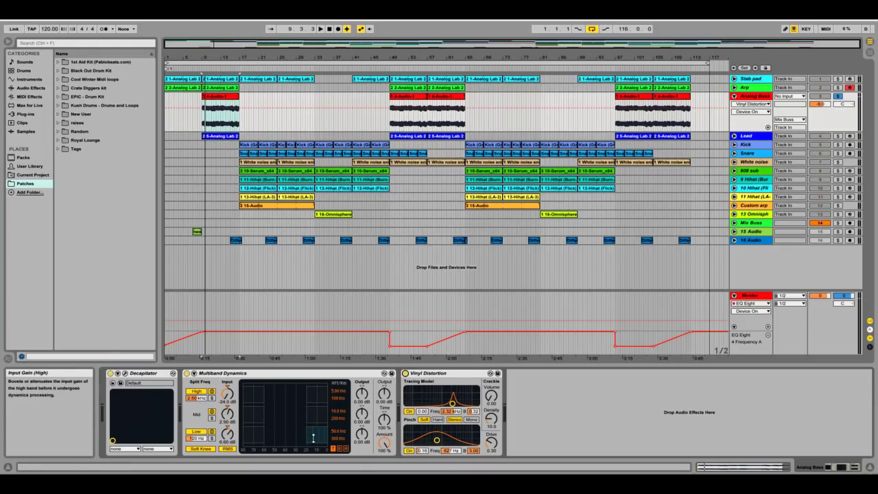
left_click(320, 29)
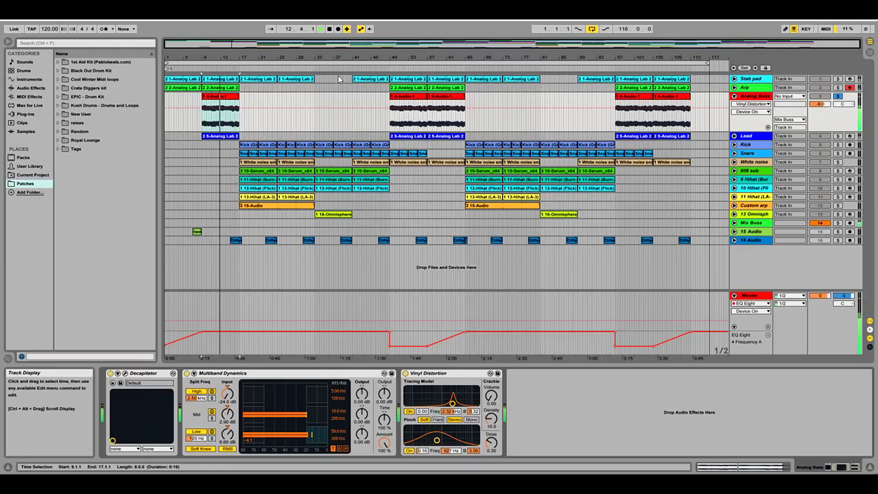
left_click(328, 29)
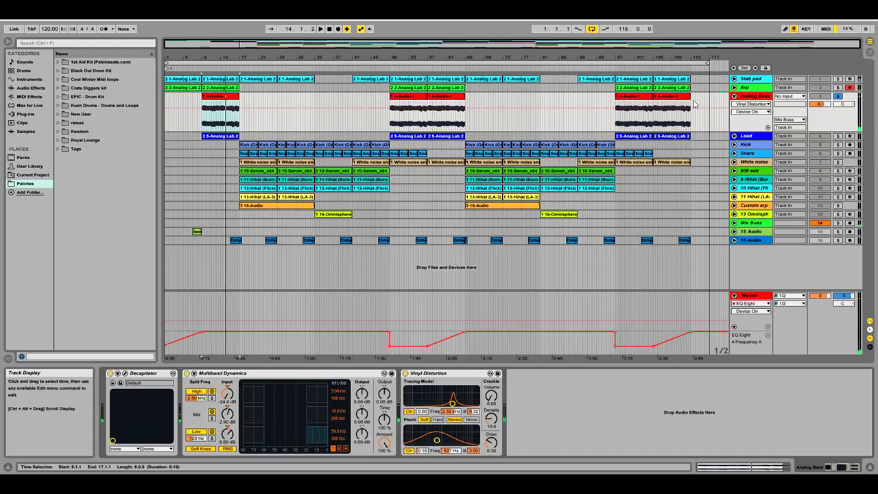
Fold the Analog Bass track, unfold, arm and solo the Lead track in its place, and select the Lead clip spanning bars 9 to 17.
left_click(734, 96)
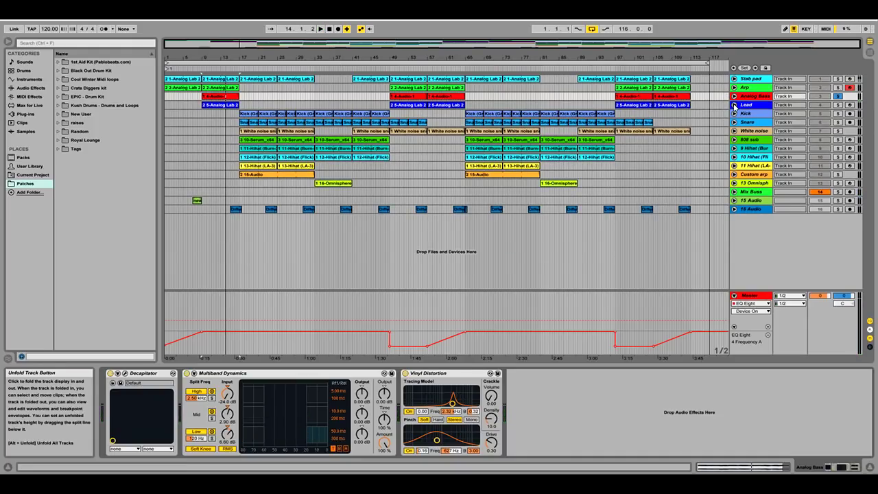
left_click(734, 105)
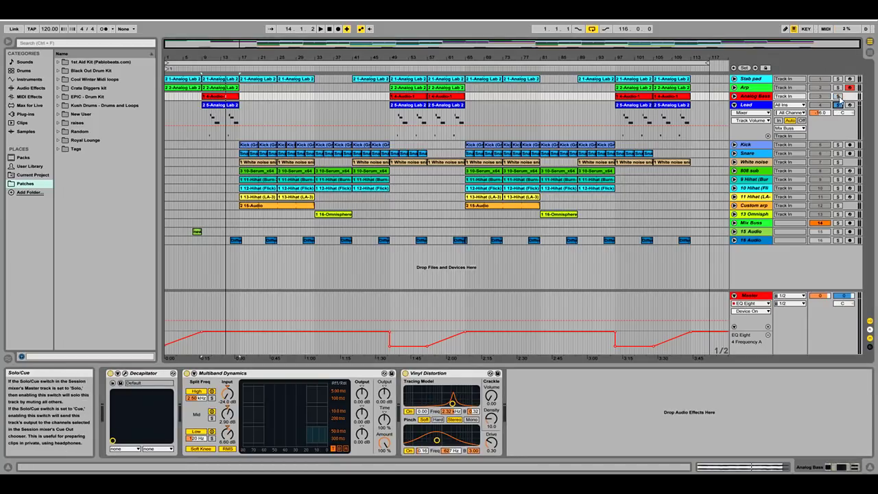
left_click(221, 105)
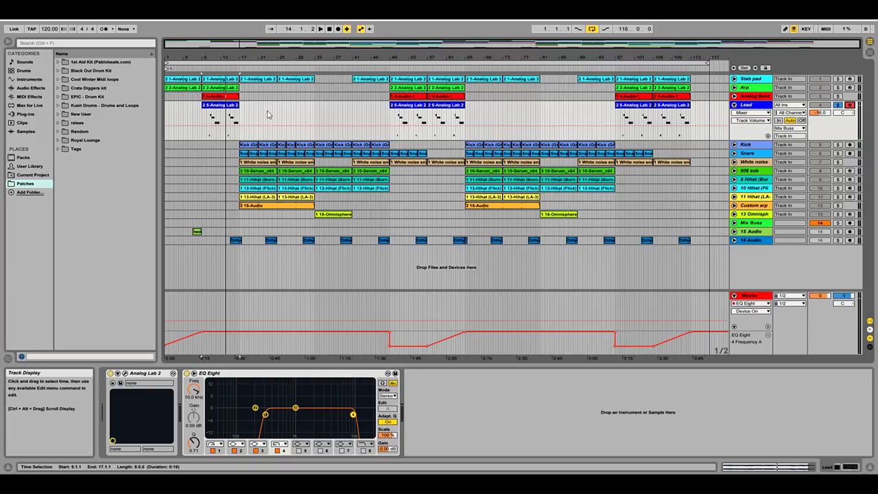
left_click(229, 113)
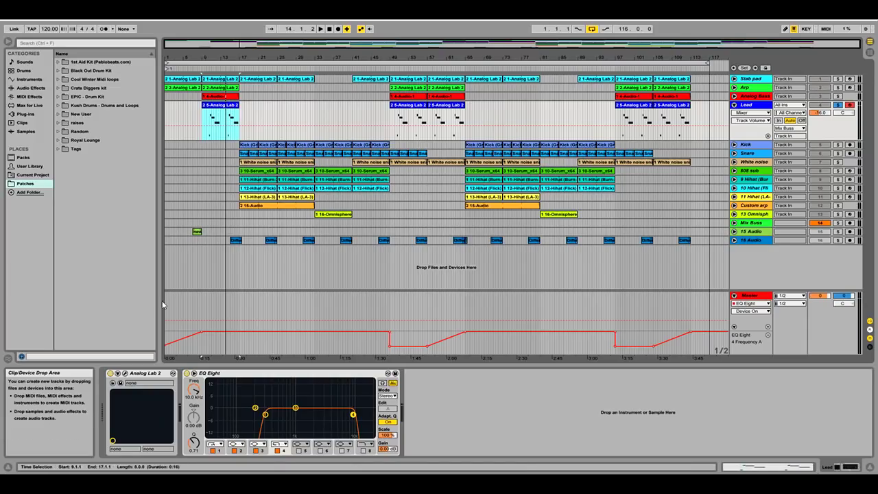
Examine the Analord Lead preset in the Lead track's Analog Lab 2 instrument, close the plug-in window, and play the soloed Lead part.
left_click(125, 375)
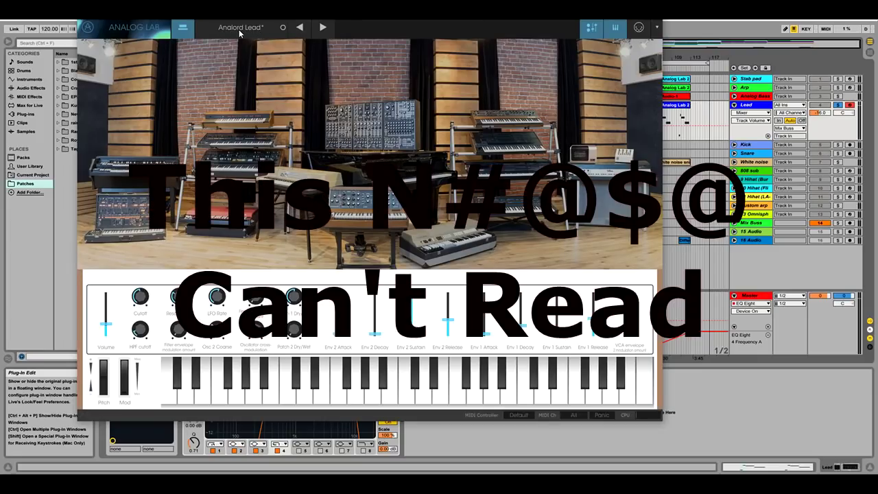
key("ctrl+alt+p")
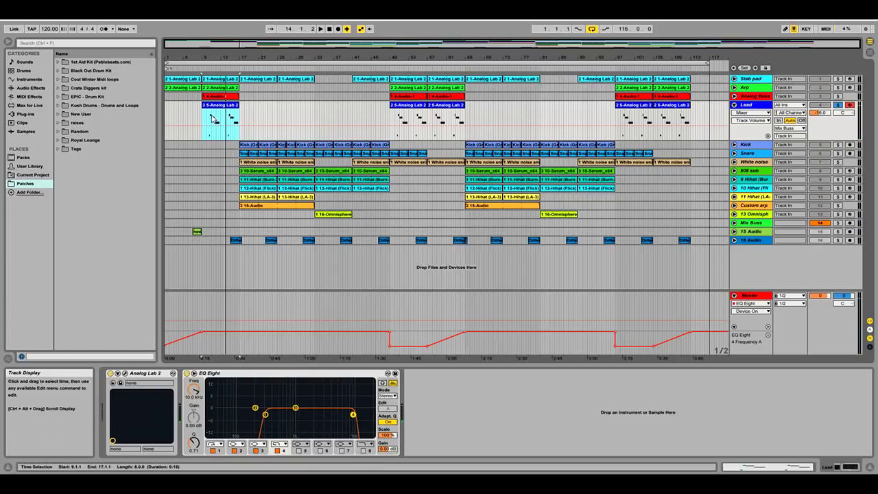
left_click(209, 69)
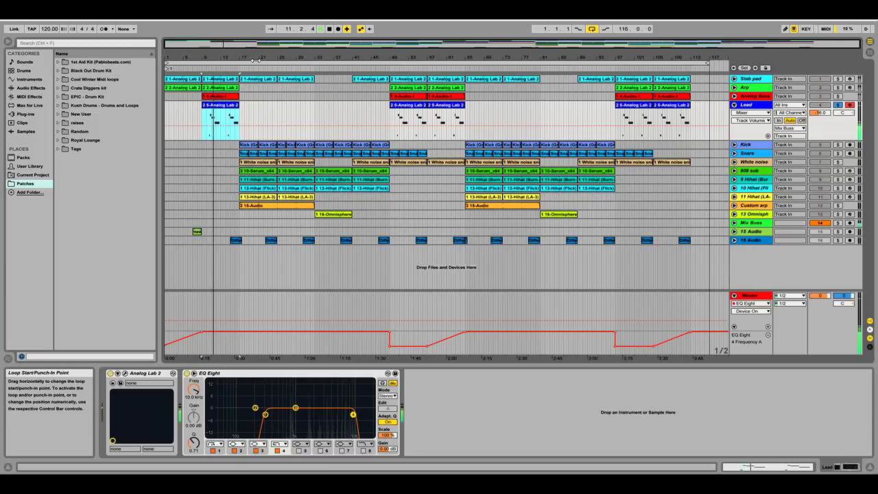
left_click(331, 31)
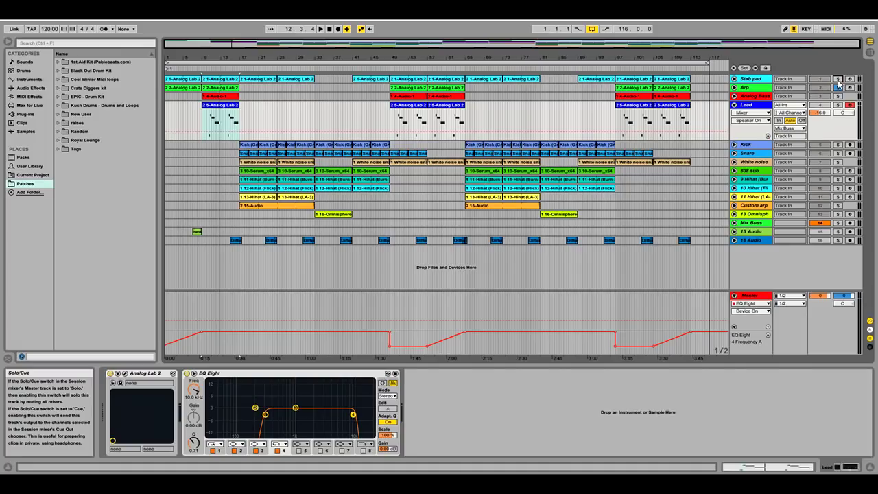
Unsolo the Lead track and play all tracks together through the section before the kick enters at bar 17.
left_click(837, 79)
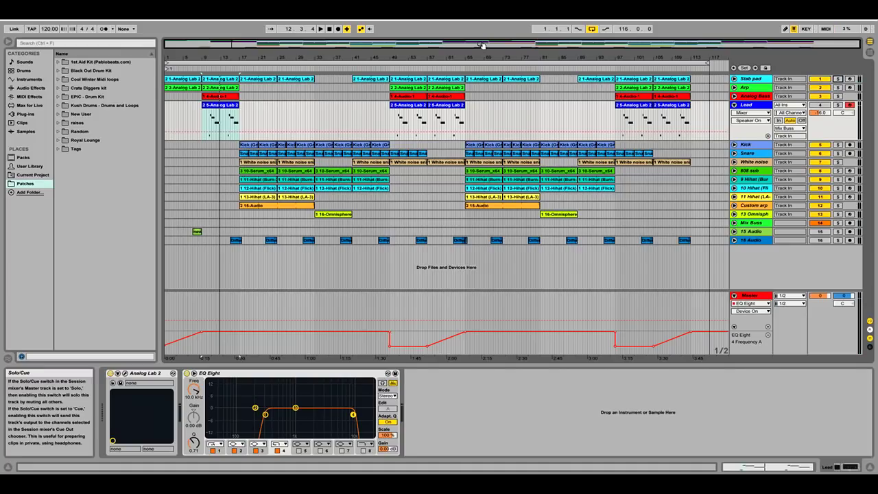
left_click(320, 30)
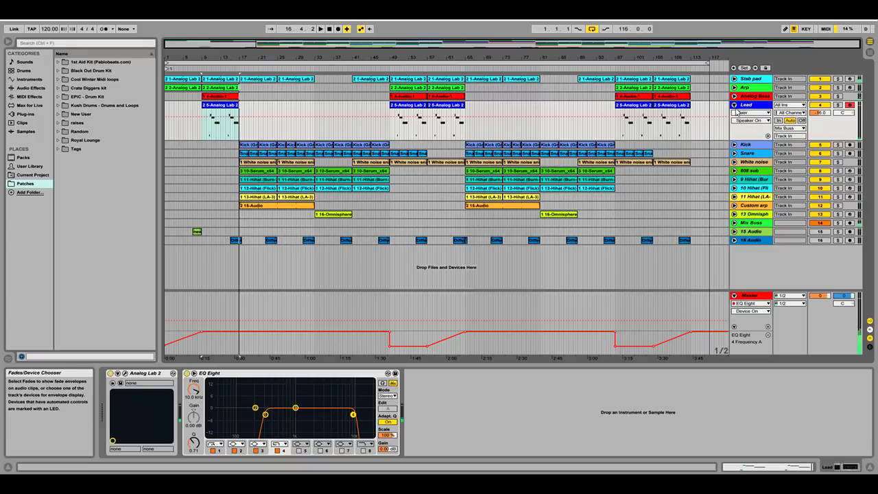
Fold the Lead track, unfold the Kick track, and select the first Kick (Grim) clip at bar 17.
left_click(734, 104)
left_click(734, 113)
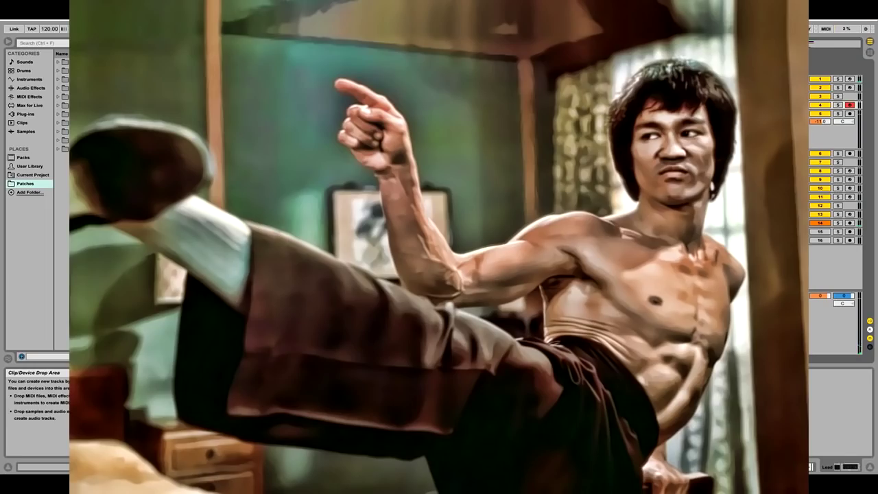
scroll(235, 272, "up", 5)
left_click_drag(302, 42, 281, 44)
left_click(253, 117)
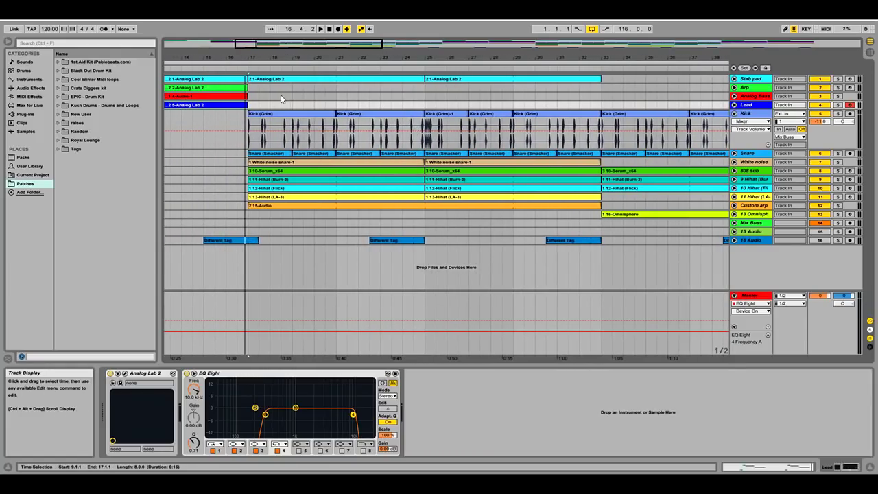
left_click(276, 139)
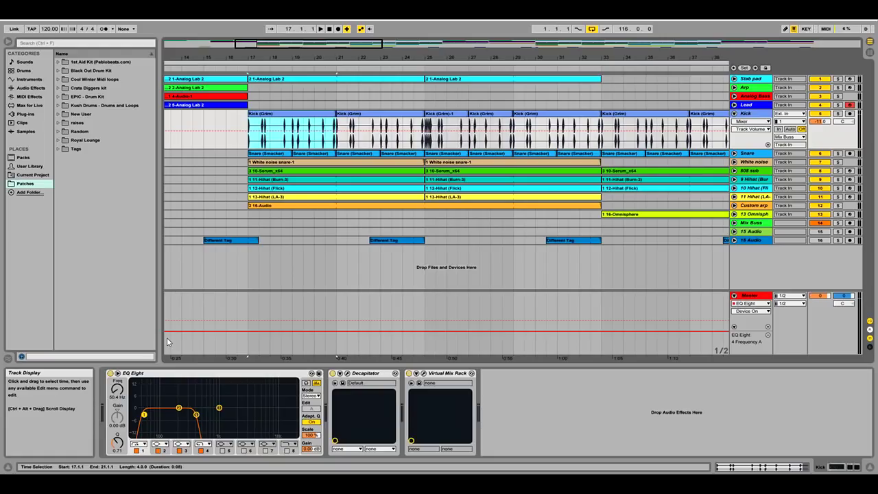
Examine The Monster compressor settings in the Kick track's Virtual Mix Rack and close the plug-in window.
left_click(423, 373)
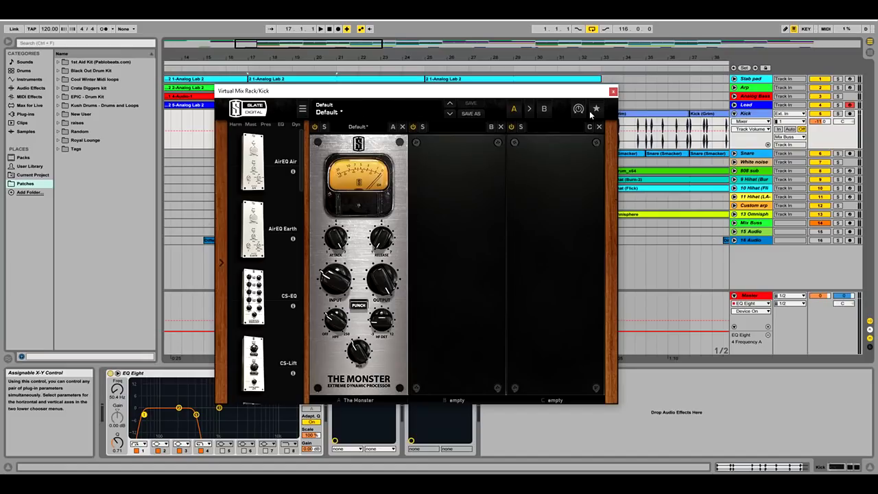
left_click(612, 91)
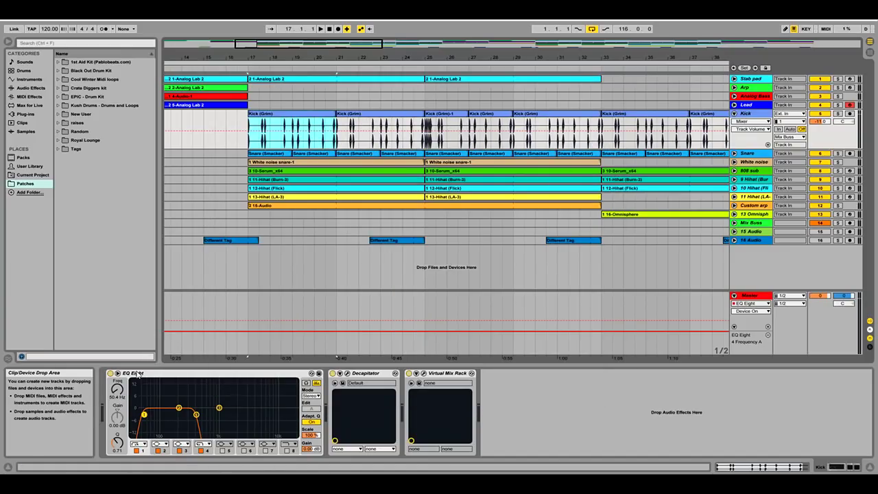
Bypass the Kick track's EQ Eight, Decapitator and Virtual Mix Rack, and play the dry kick soloed from bar 17.
left_click(360, 374)
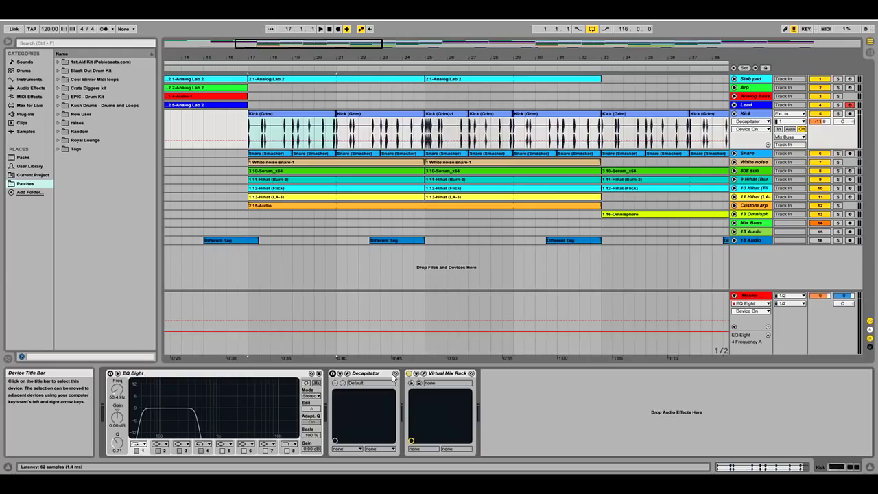
left_click(278, 56)
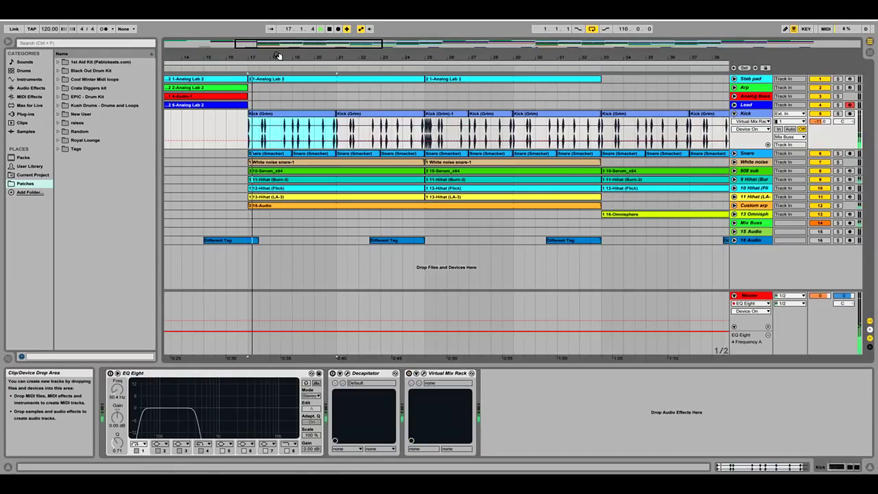
left_click(838, 114)
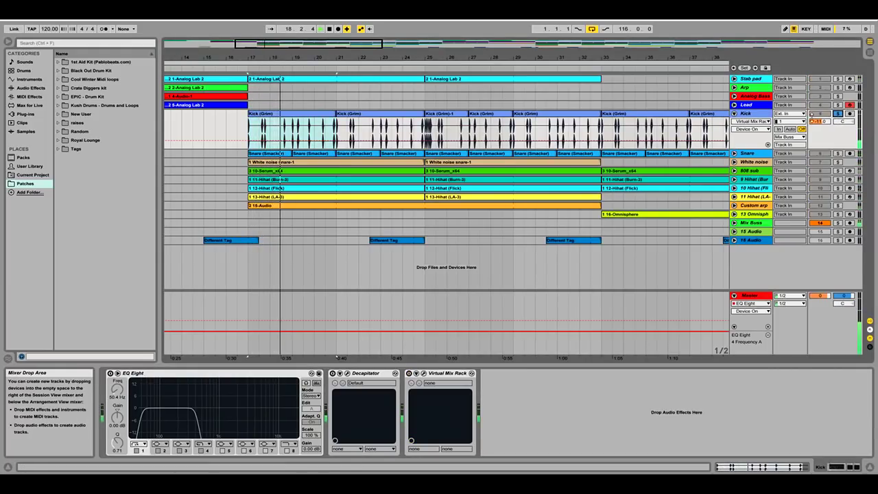
left_click(330, 30)
left_click(247, 68)
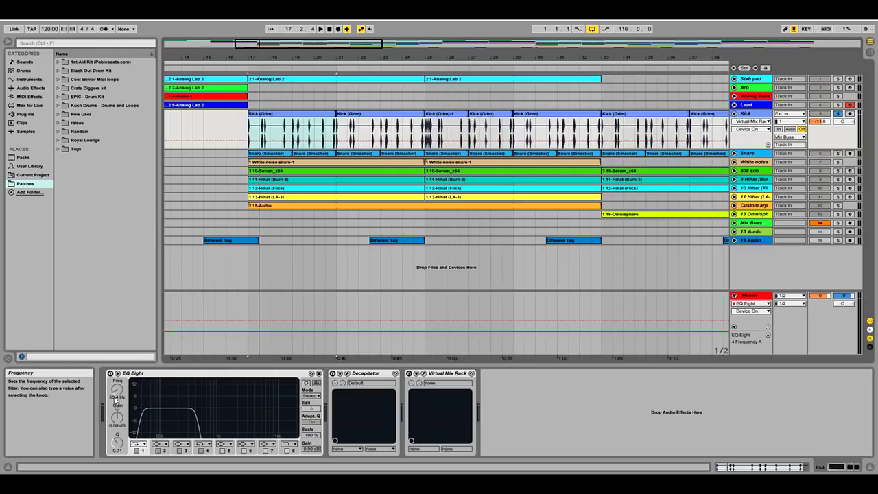
Turn the three Kick effects back on, play the processed kick from bar 17, and stop playback.
left_click(150, 373)
left_click(358, 377)
left_click(413, 376)
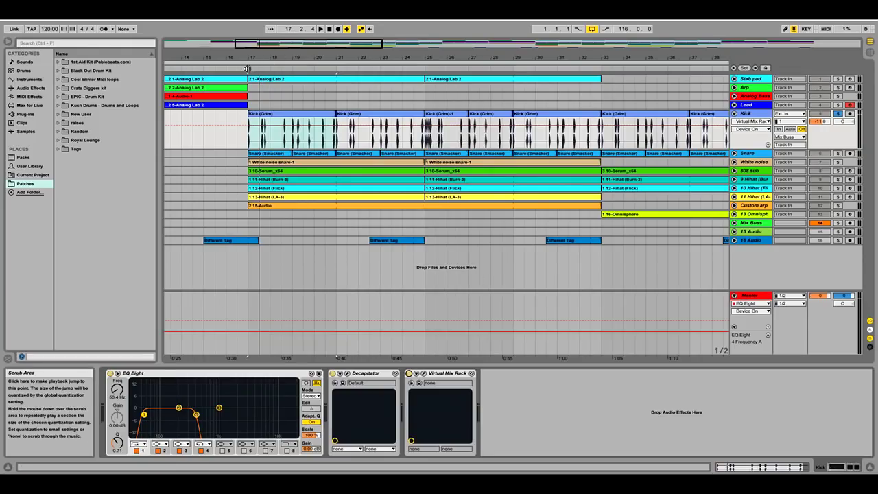
left_click(247, 68)
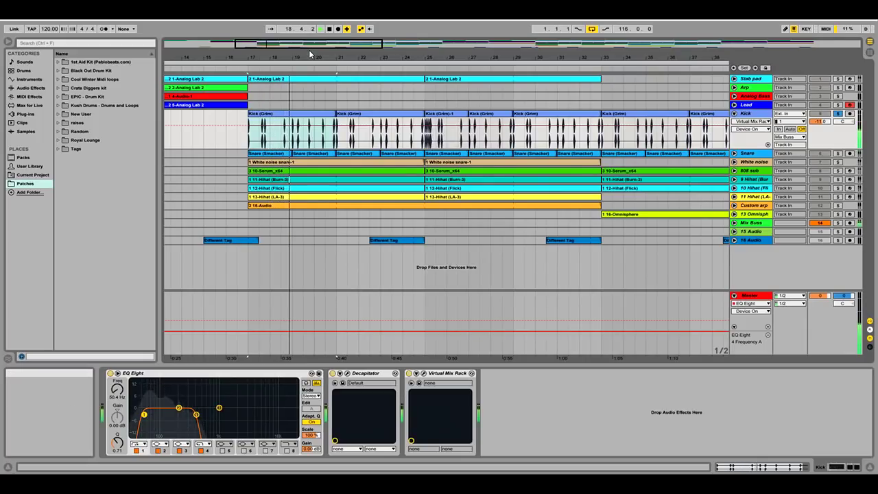
left_click(328, 29)
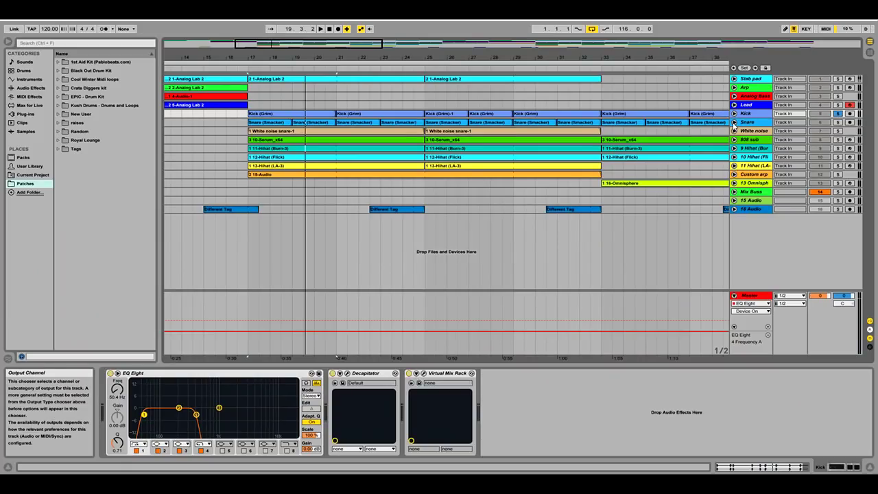
Unfold and solo the Snare track in place of Kick, play it from bar 17, and select its first clip.
left_click(734, 123)
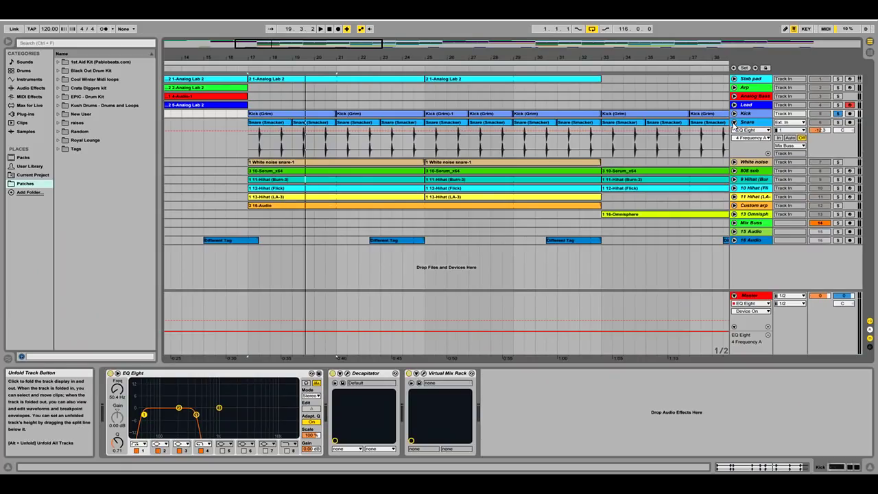
left_click(838, 123)
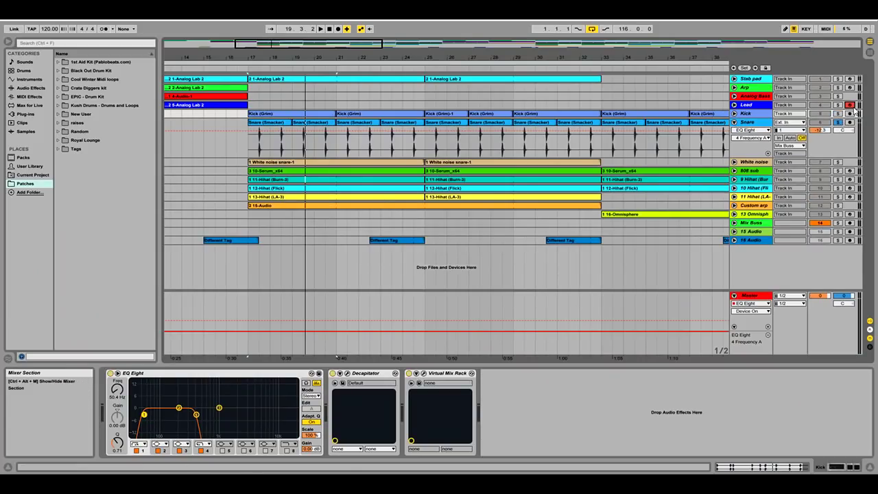
left_click(320, 29)
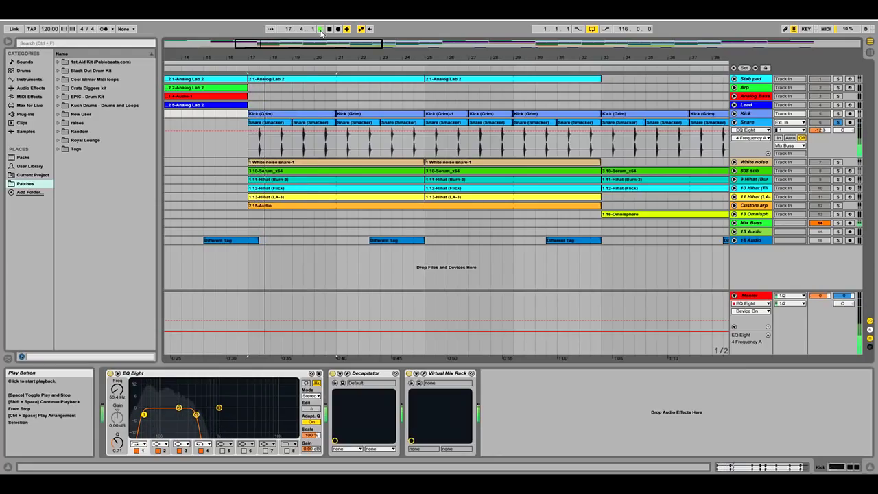
left_click(330, 31)
left_click(270, 141)
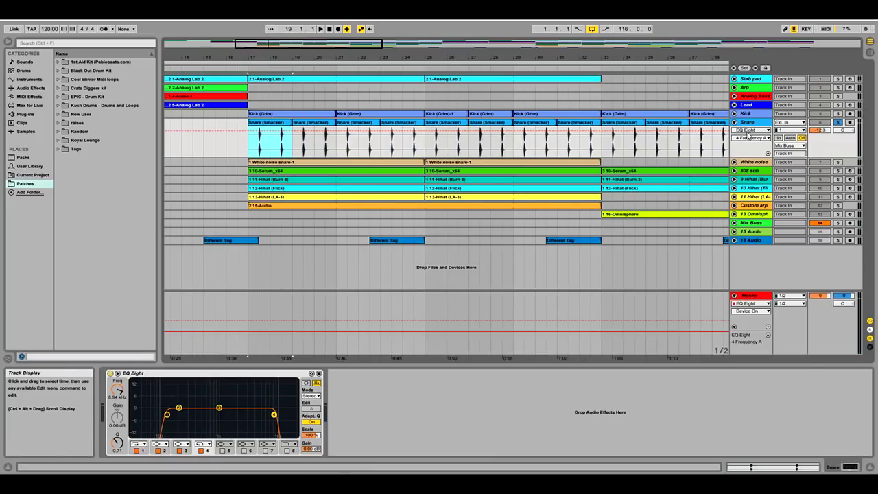
Fold the Snare track, unfold and solo the White noise track, and play it from bar 17.
left_click(734, 123)
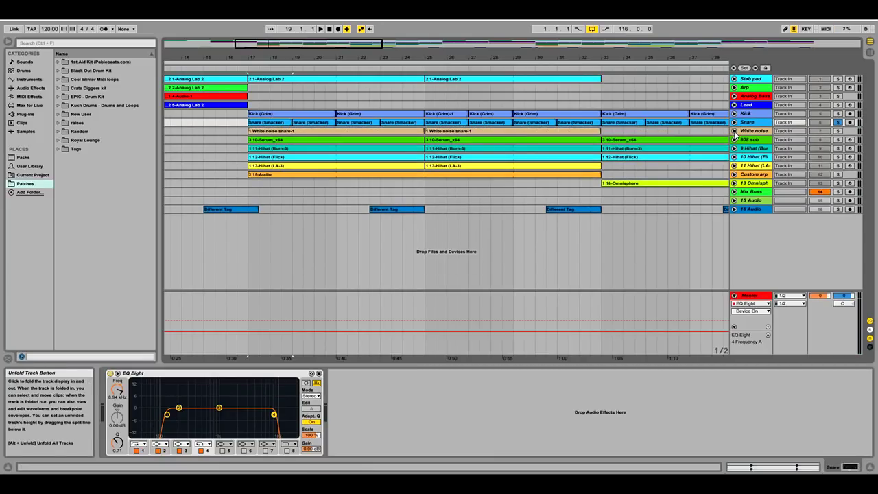
left_click(734, 131)
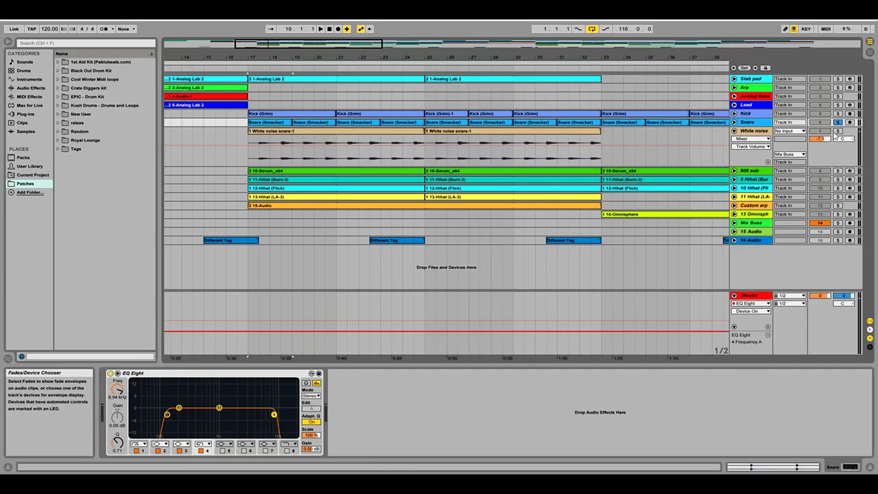
left_click(320, 30)
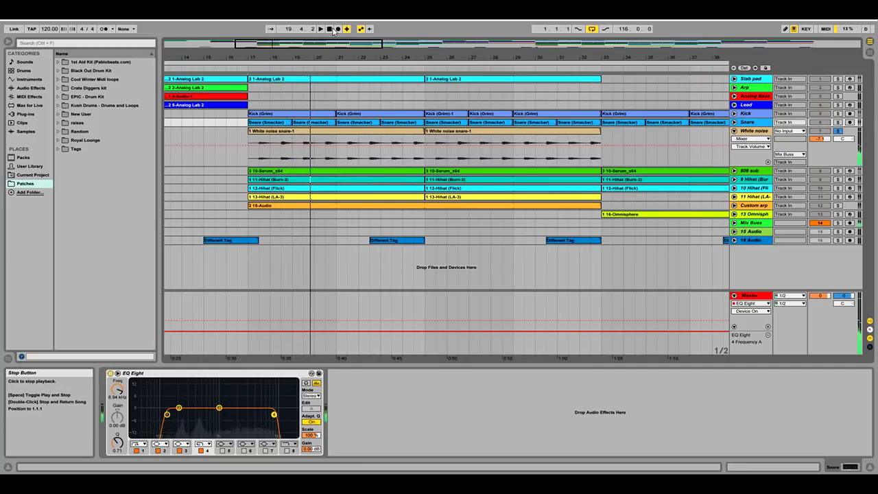
left_click(329, 29)
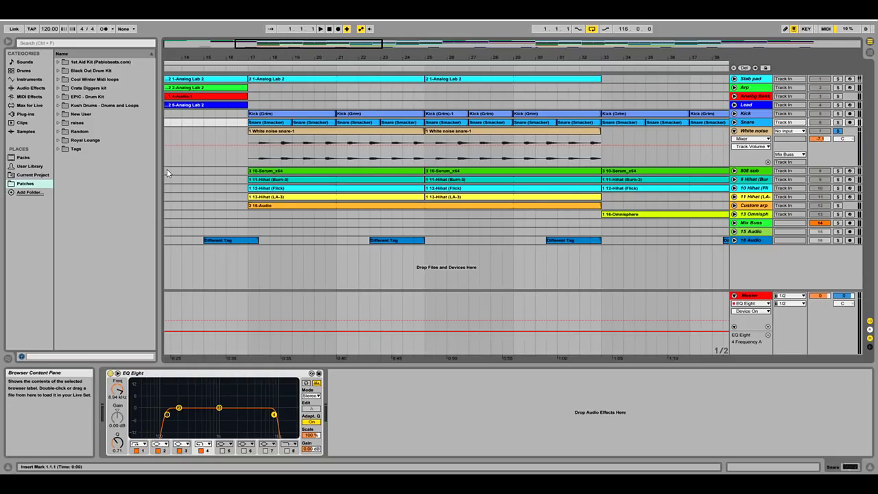
Locate the Sylenth1 instrument among the third-party plug-ins under Sylenth1 presets, VSTPlugins, Sylenth1, and try to add it to the set.
left_click(26, 114)
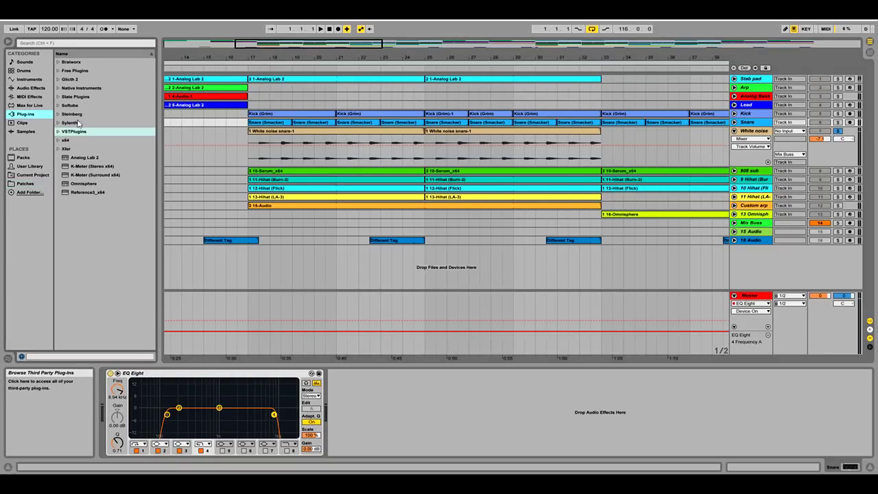
left_click(59, 123)
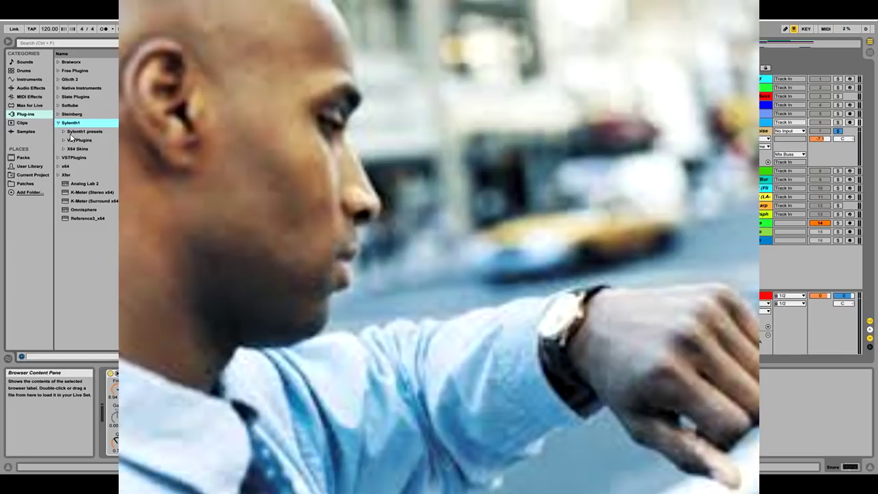
left_click(64, 133)
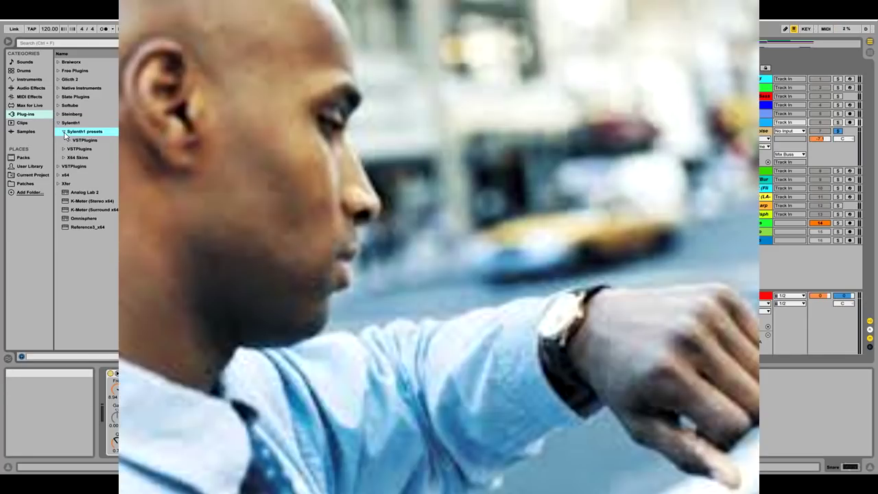
left_click(69, 140)
left_click(74, 149)
left_click_drag(92, 157, 350, 379)
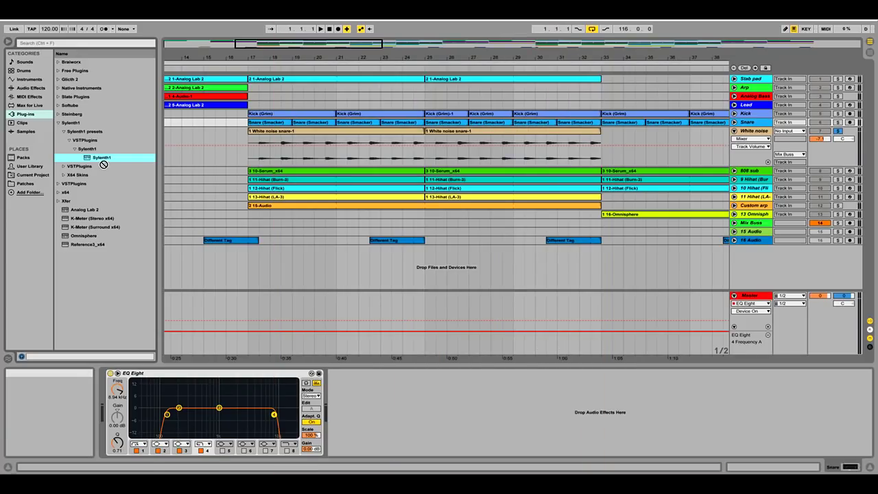
Insert a new MIDI track below track 16, load Sylenth1 on it, and move the plug-in window clear of the track controls.
right_click(758, 271)
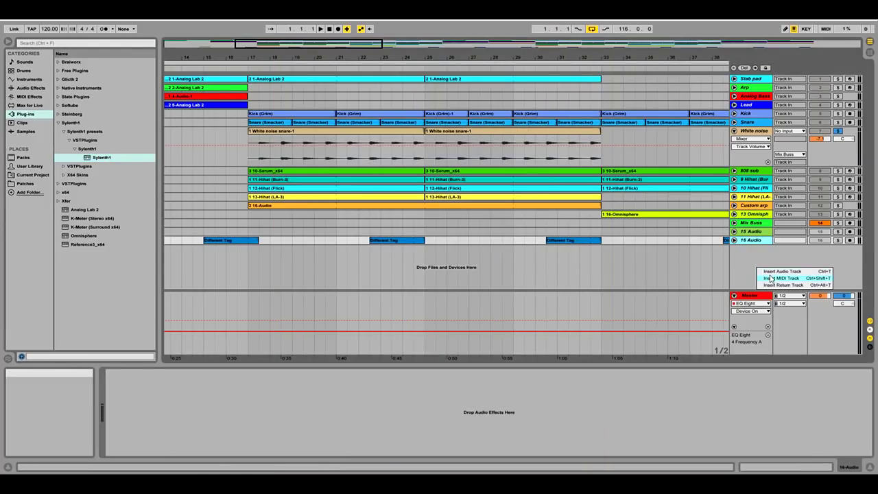
left_click(782, 278)
left_click_drag(117, 161, 771, 244)
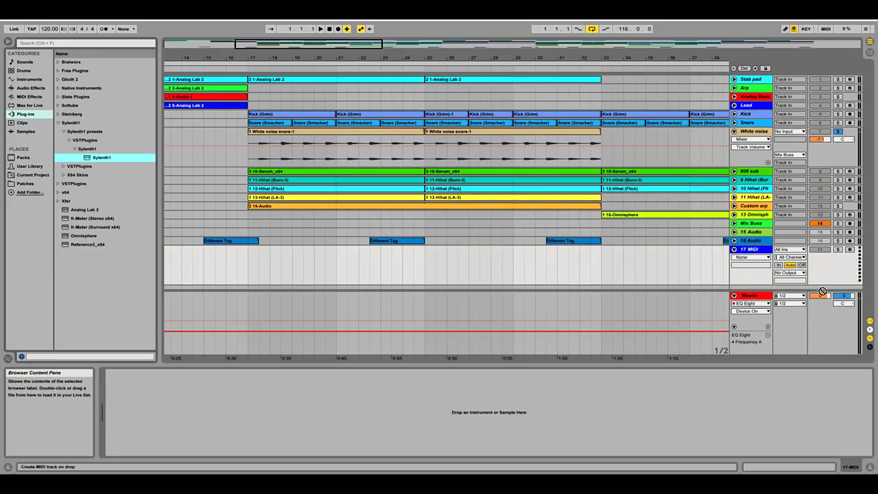
left_click_drag(743, 266, 743, 266)
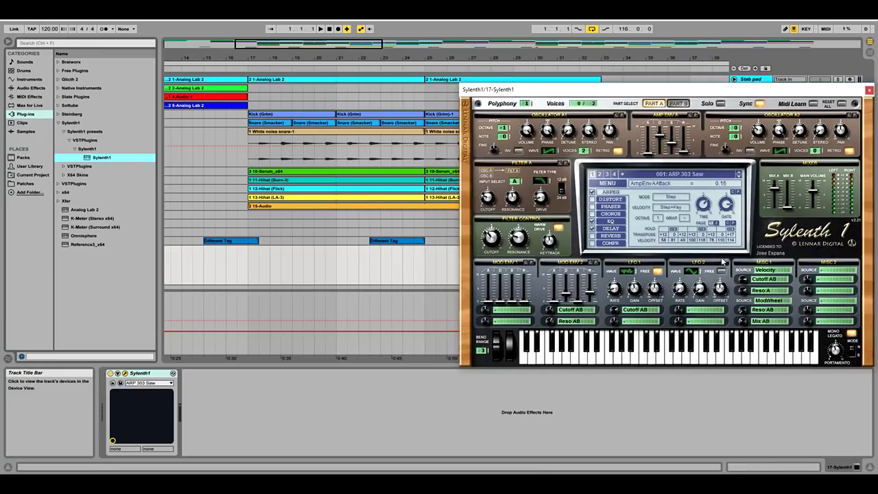
left_click_drag(653, 95, 384, 100)
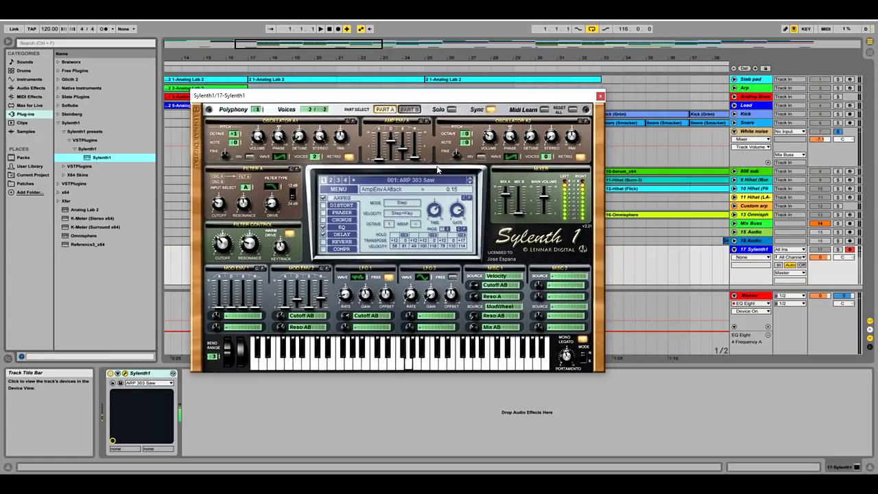
Route the Sylenth1 track's output to Mix Buss and solo the track.
left_click(822, 250)
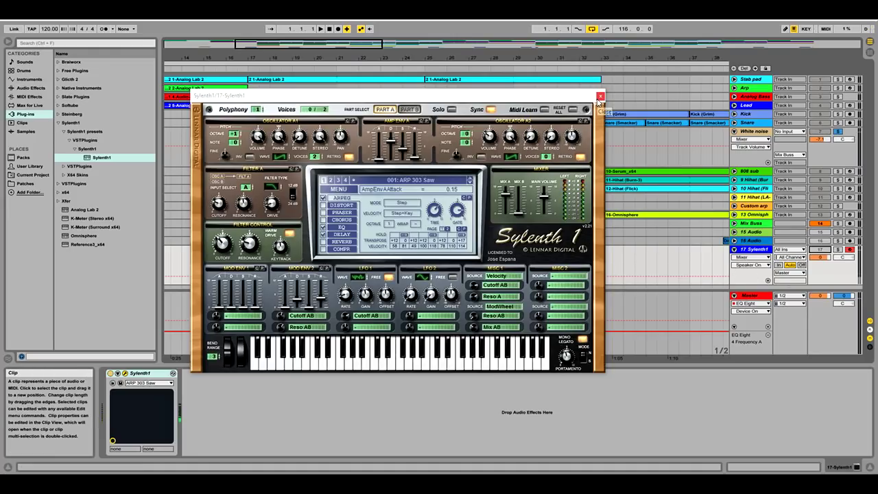
left_click(798, 273)
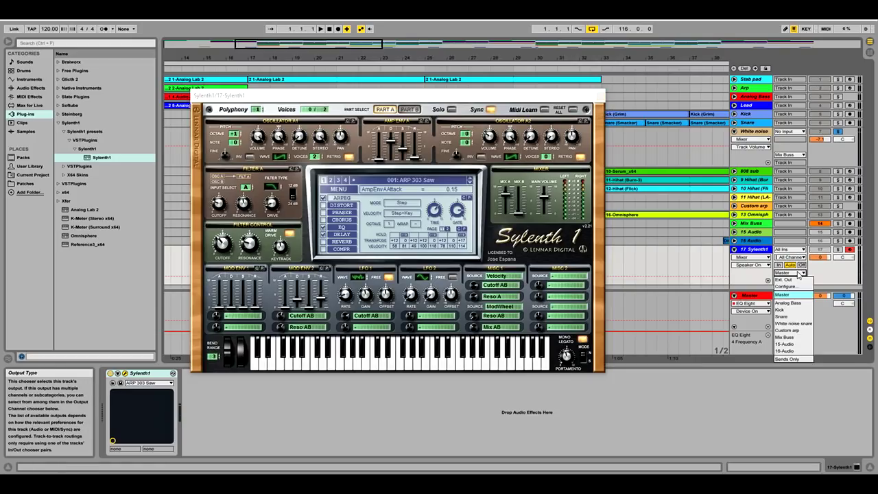
left_click(796, 338)
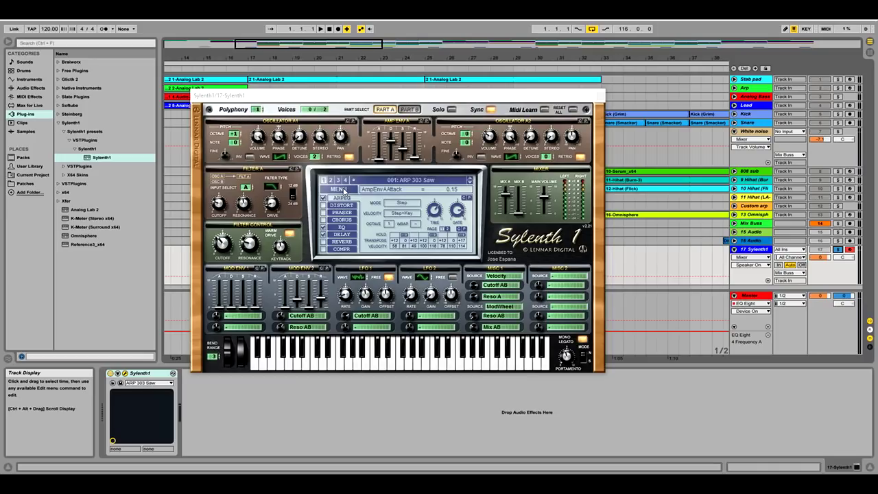
Initialise the Sylenth1 preset and set oscillator A1's wave to Noise.
left_click(338, 189)
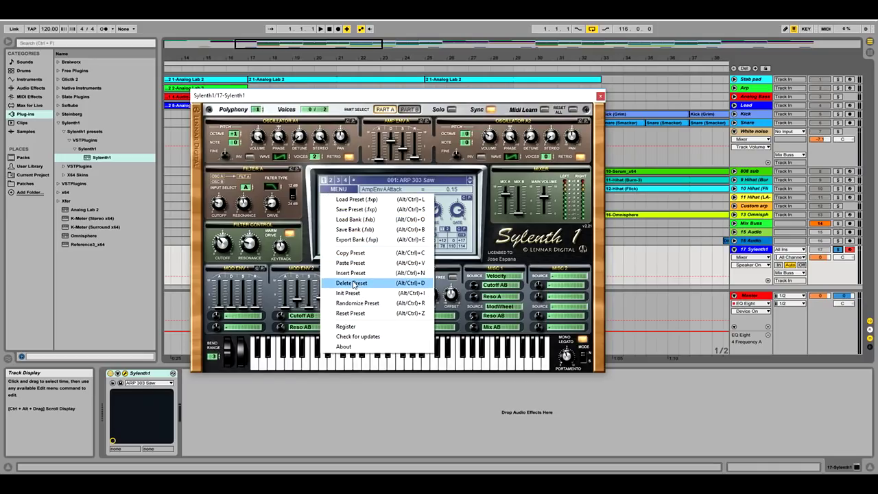
left_click(348, 293)
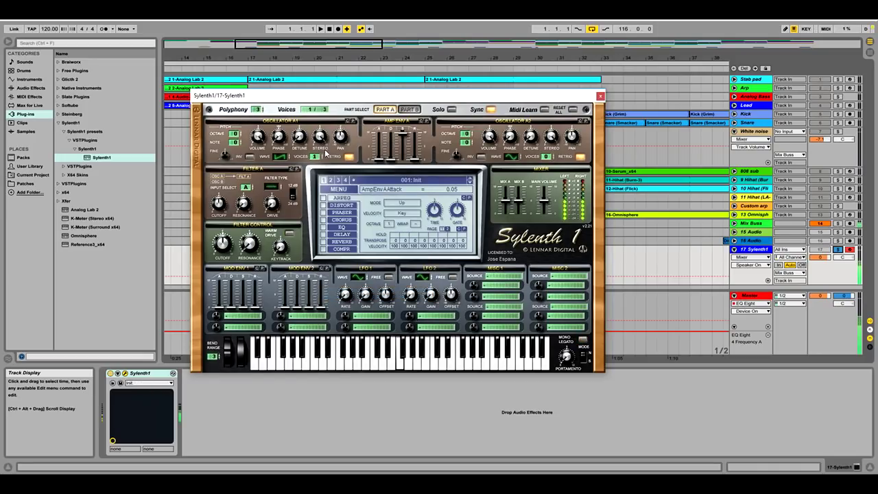
left_click(281, 157)
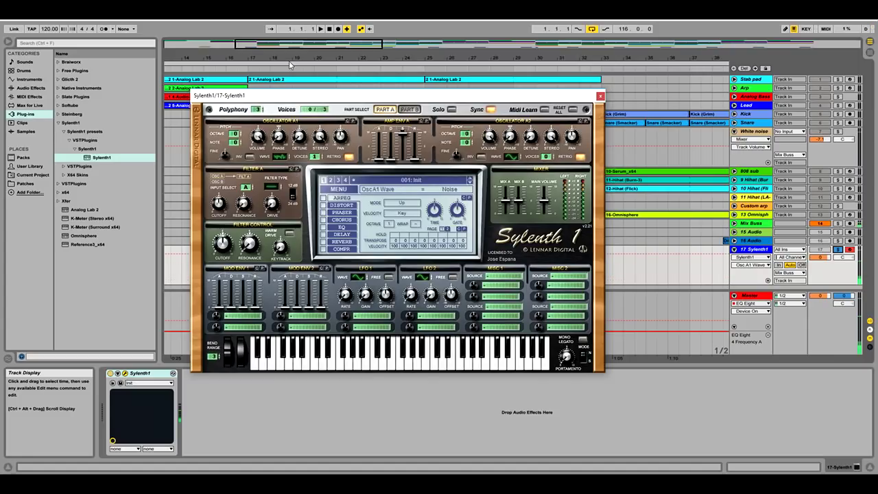
Set Sylenth1's filter A type to Lowpass, adjust its cutoff and resonance, and switch on the reverb.
left_click(273, 184)
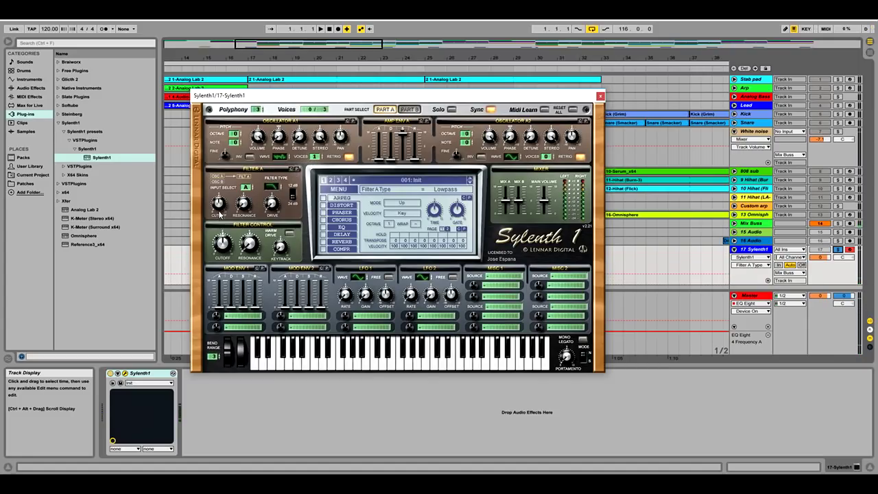
left_click_drag(219, 204, 224, 229)
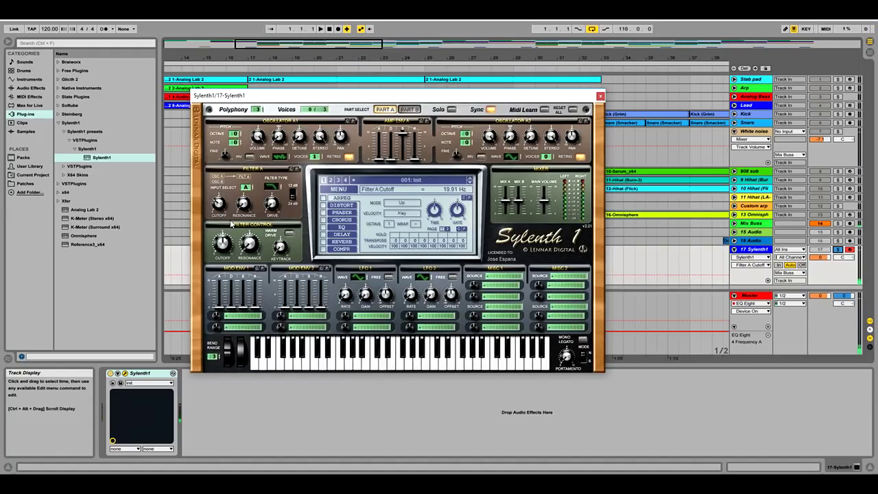
left_click(243, 203)
left_click_drag(239, 167, 242, 94)
left_click_drag(222, 200, 220, 195)
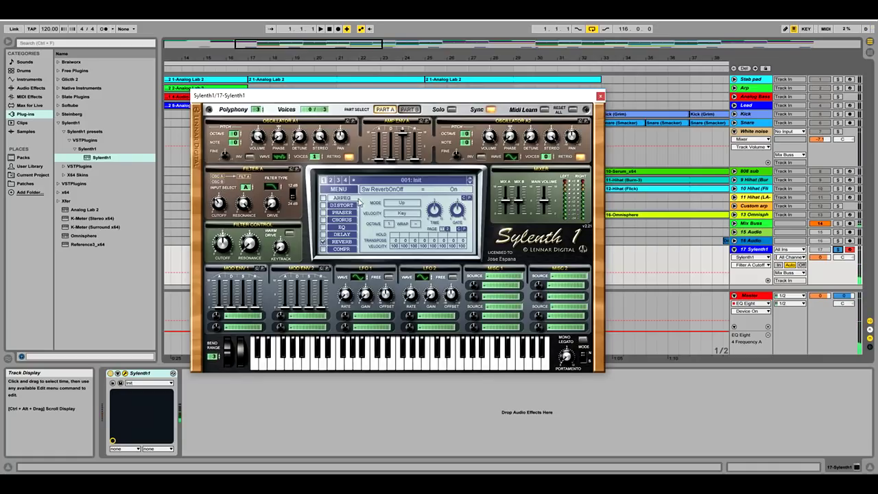
Shape the noise with amp envelope A by setting decay to about 6.09 and raising the release.
left_click_drag(403, 135, 391, 161)
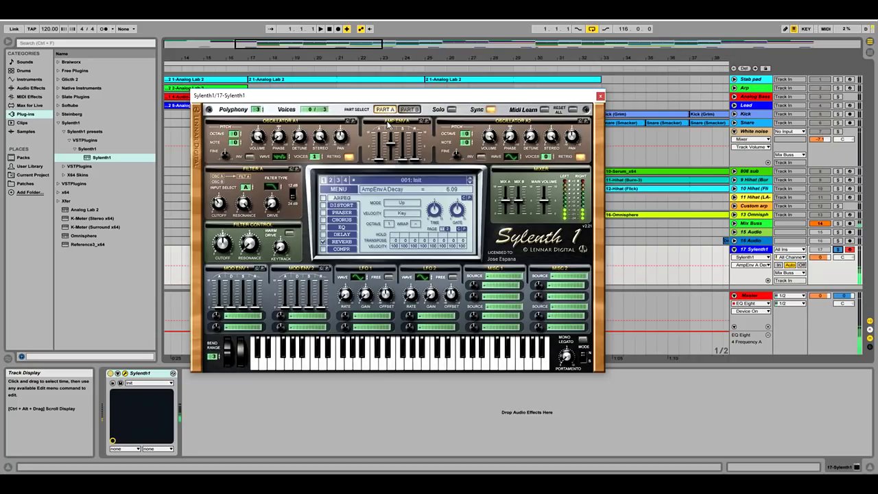
left_click_drag(416, 163, 412, 137)
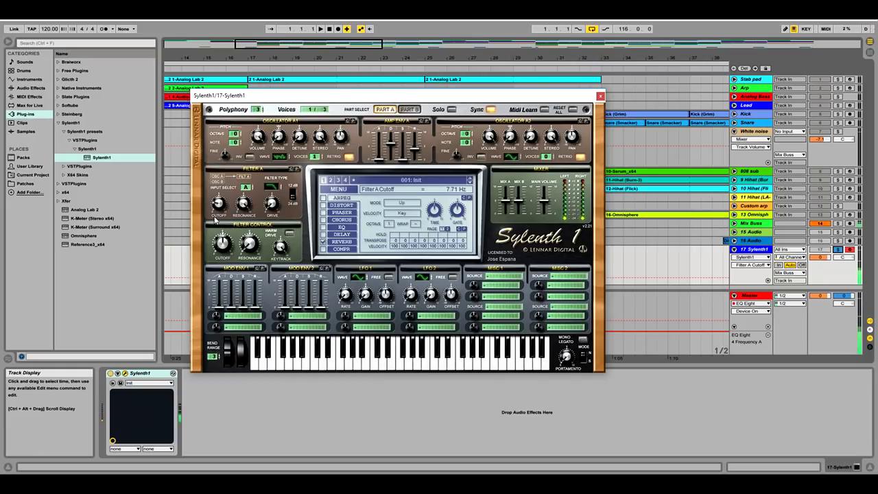
Hide the Sylenth1 plug-in window and delete the Sylenth1 track 17.
key("ctrl+alt+p")
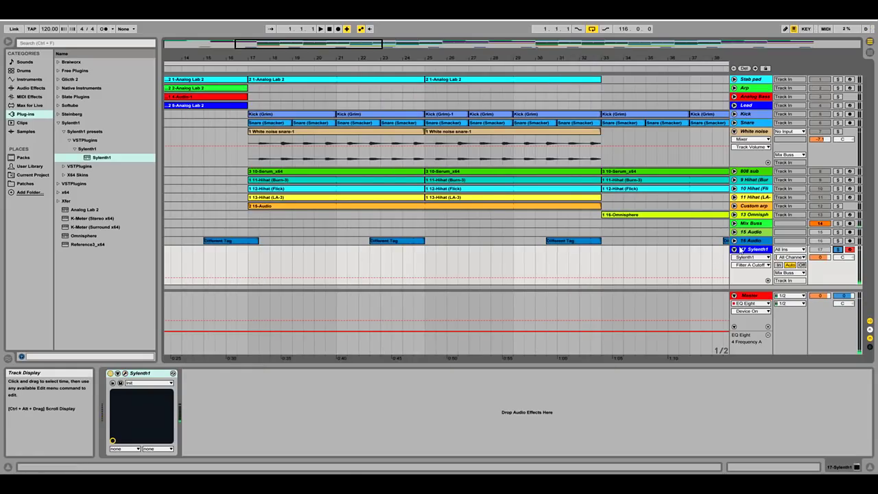
right_click(753, 249)
left_click(765, 274)
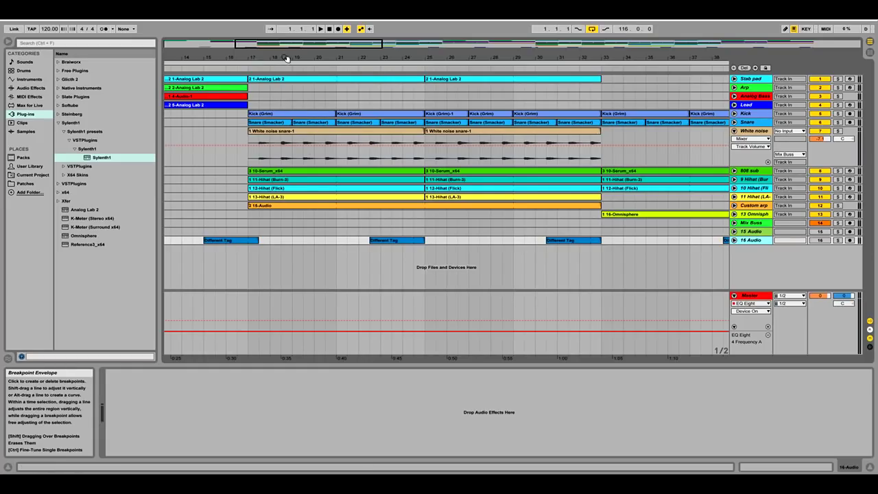
Unfold the 808 sub track in place of White noise and review the Serum instrument behind its bar 17 clip.
left_click(320, 29)
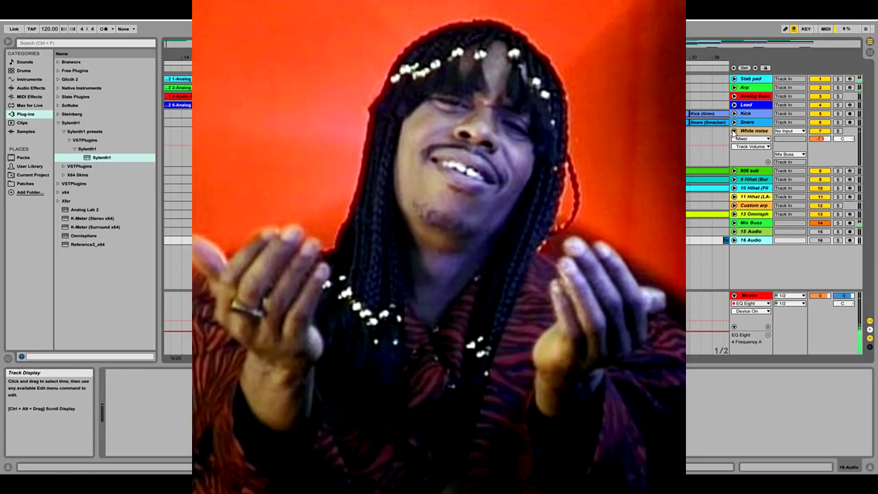
left_click(734, 130)
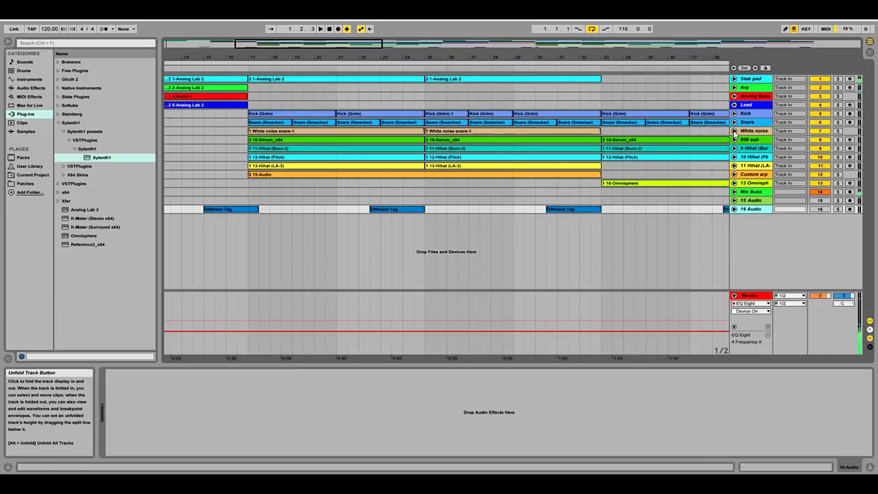
left_click(734, 140)
left_click(377, 148)
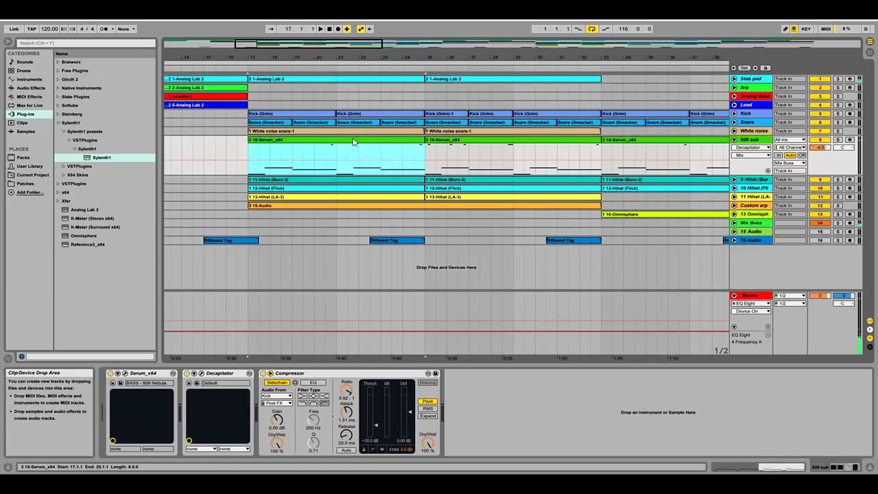
left_click(126, 374)
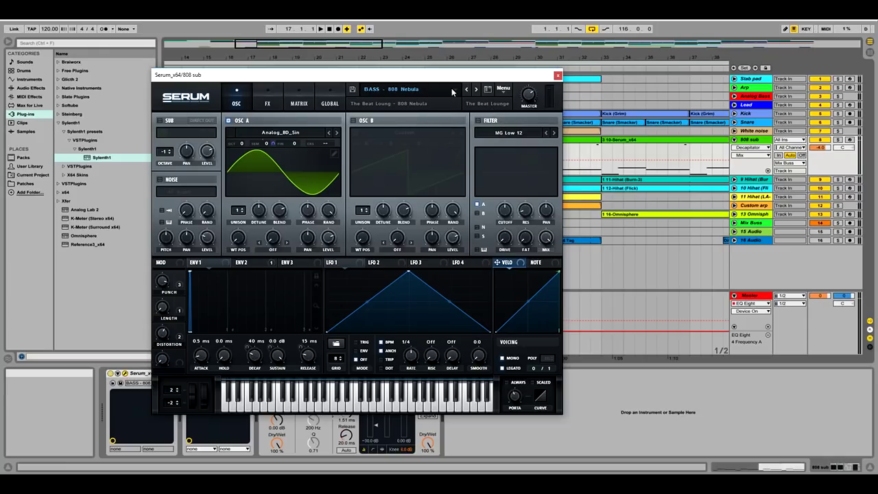
left_click(558, 76)
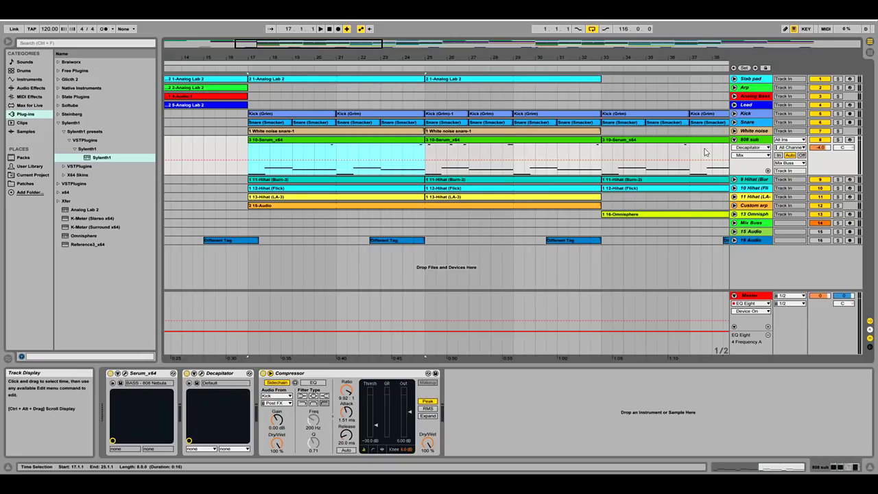
Unfold the Kick track and audition it soloed together with 808 sub from bar 17, then clear the solos and fold Kick.
left_click(734, 114)
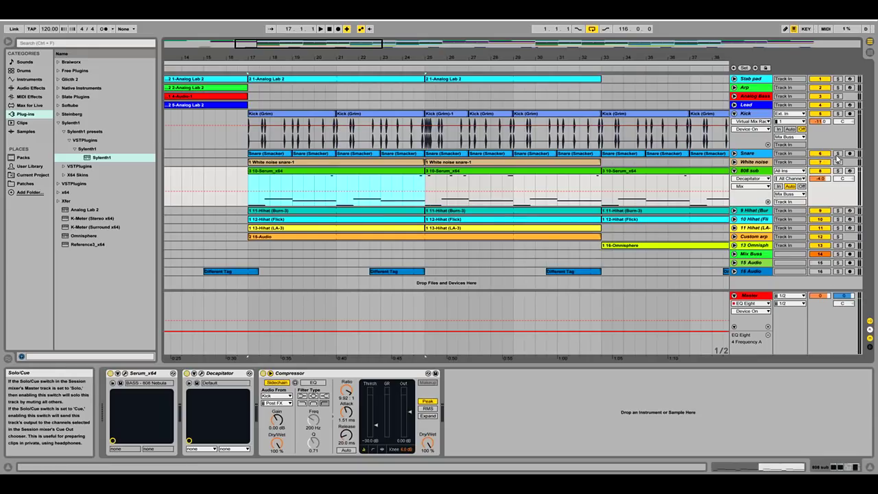
right_click(822, 118)
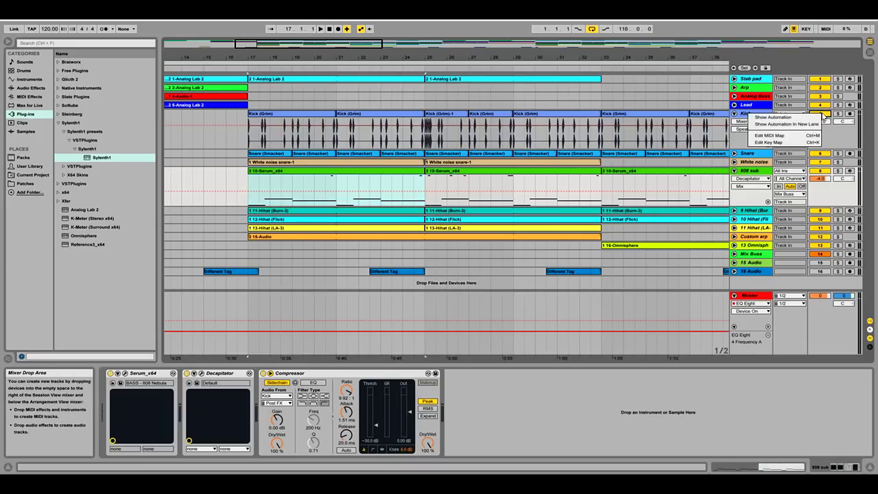
left_click(832, 121)
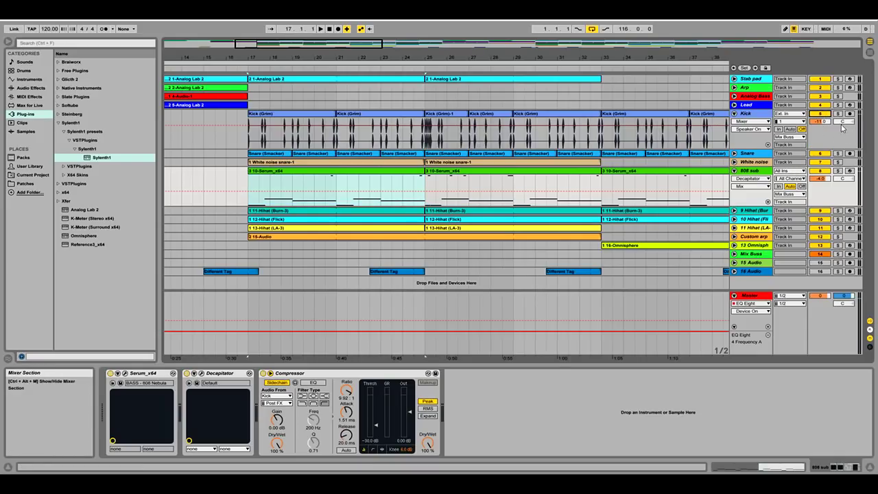
left_click(838, 171)
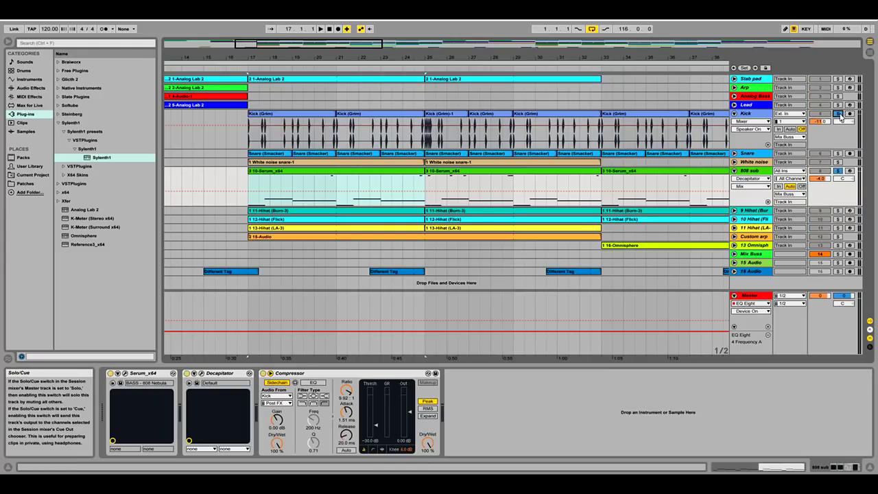
key("space")
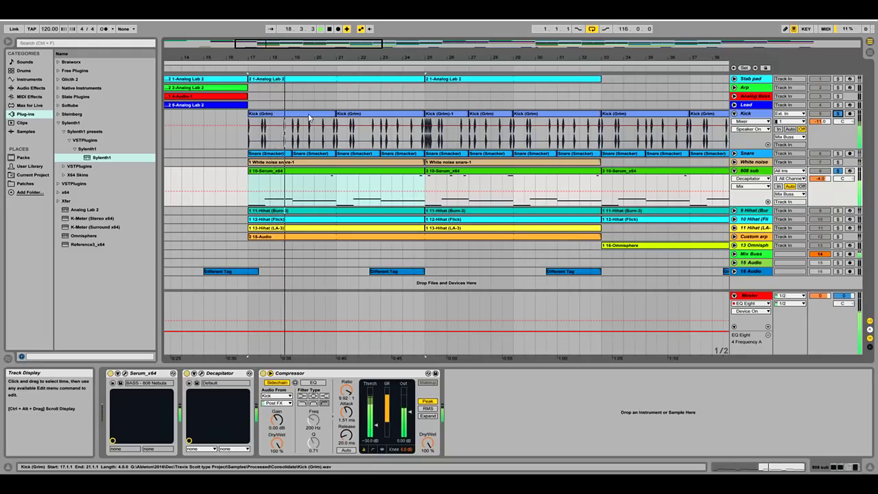
left_click(330, 29)
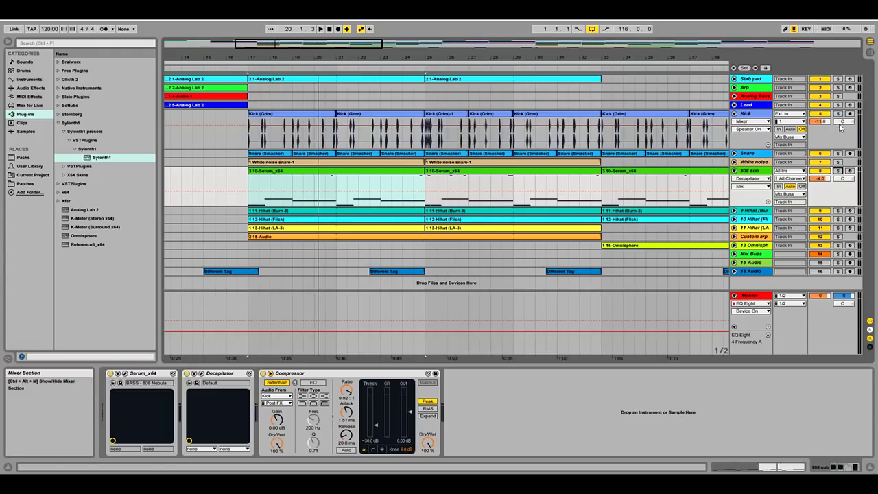
left_click(734, 113)
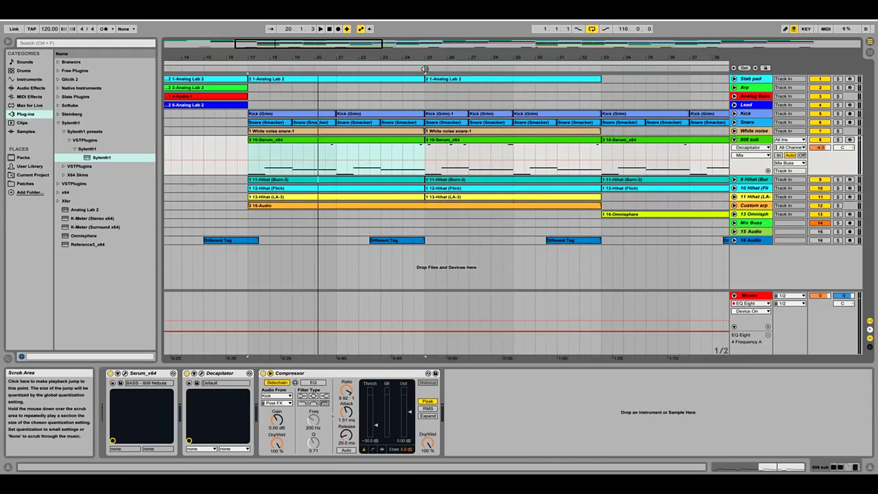
Play the full mix from bar 25 for about two bars, and return the playback position to the song start.
left_click(424, 70)
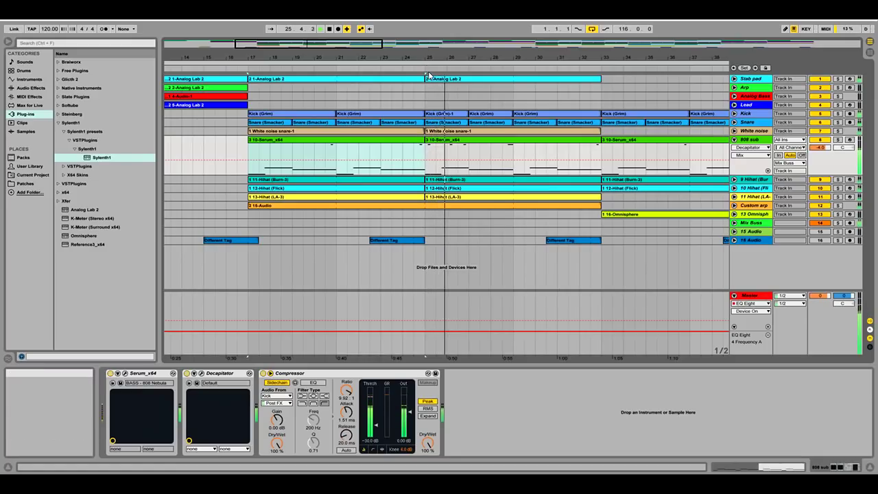
left_click(330, 30)
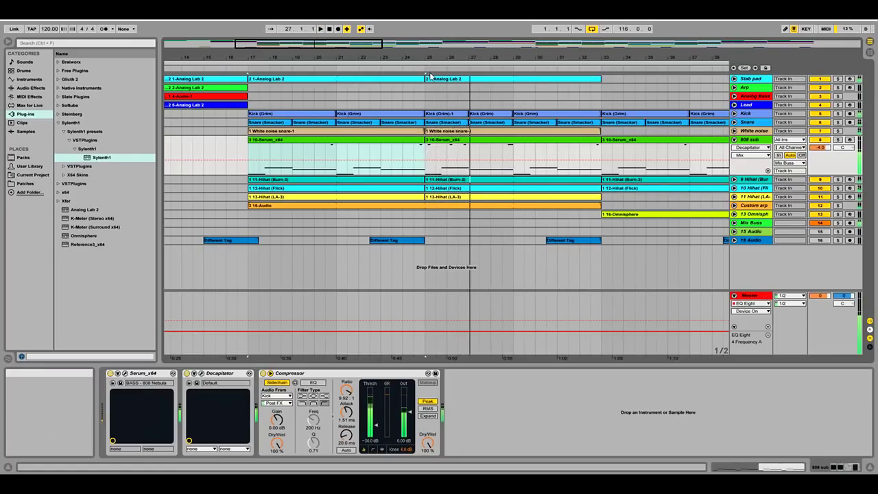
left_click(330, 30)
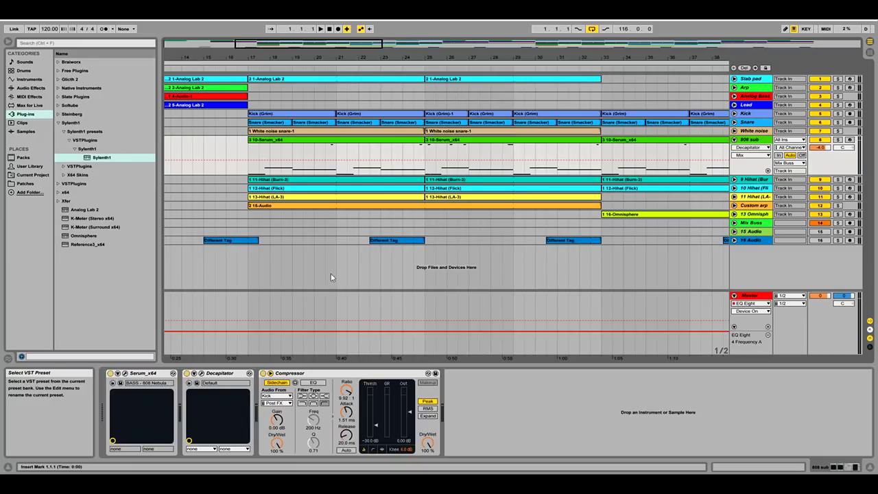
Fold the 808 sub track and unfold the three hi-hat tracks 9, 10 and 11.
left_click(733, 141)
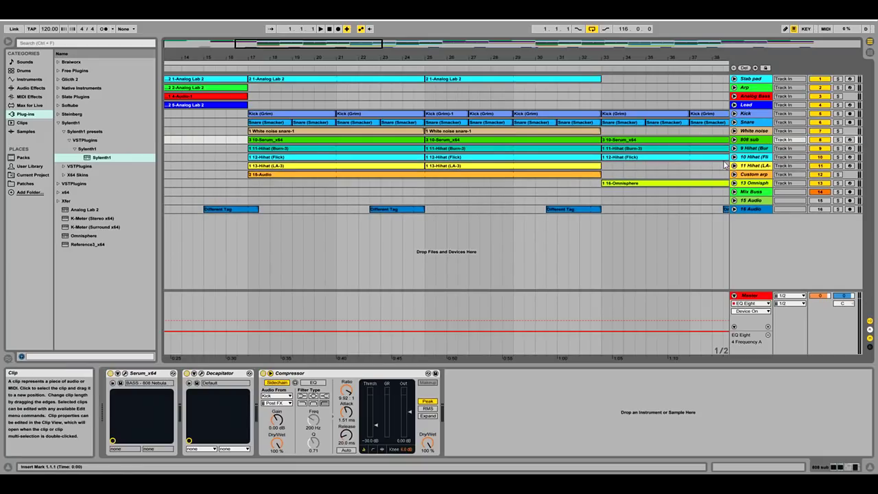
left_click(734, 148)
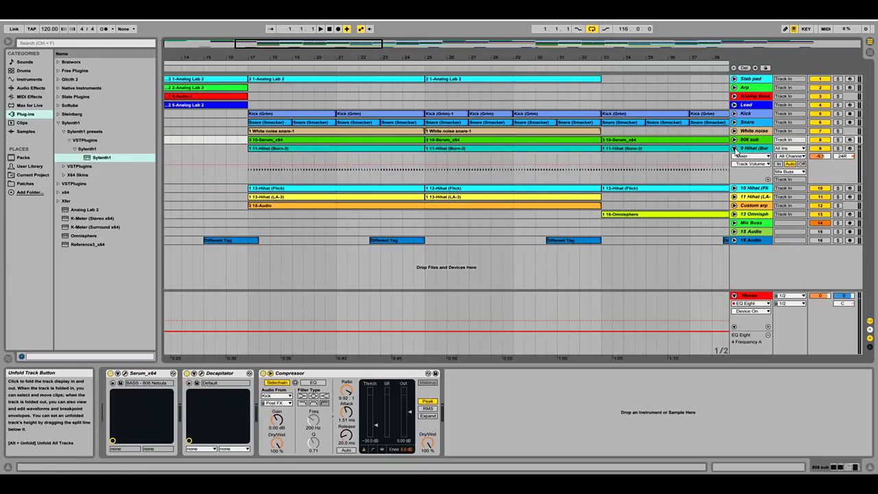
left_click(734, 188)
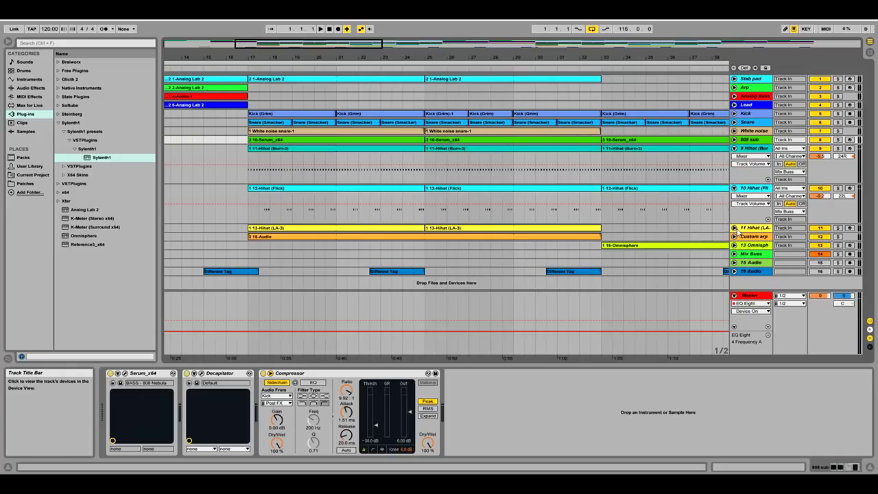
left_click(734, 228)
scroll(721, 231, "down", 1)
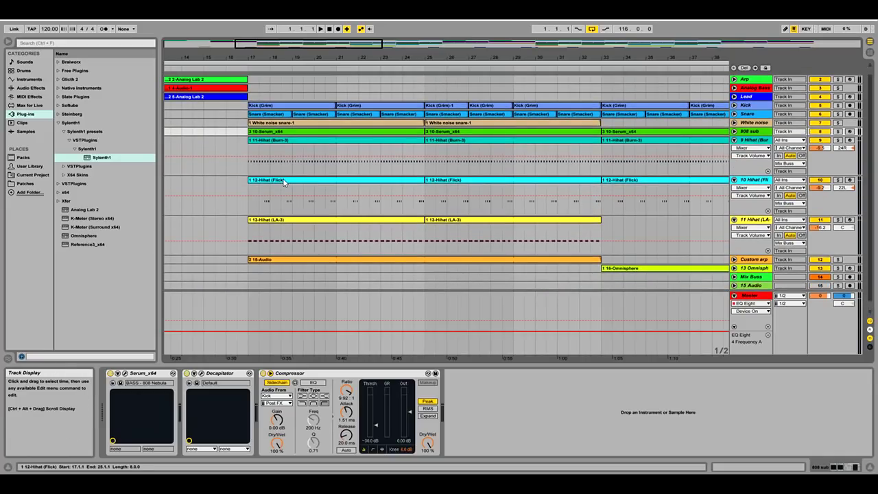
Solo hi-hat tracks 9, 10 and 11 one after another while playing from bar 17.
left_click(838, 140)
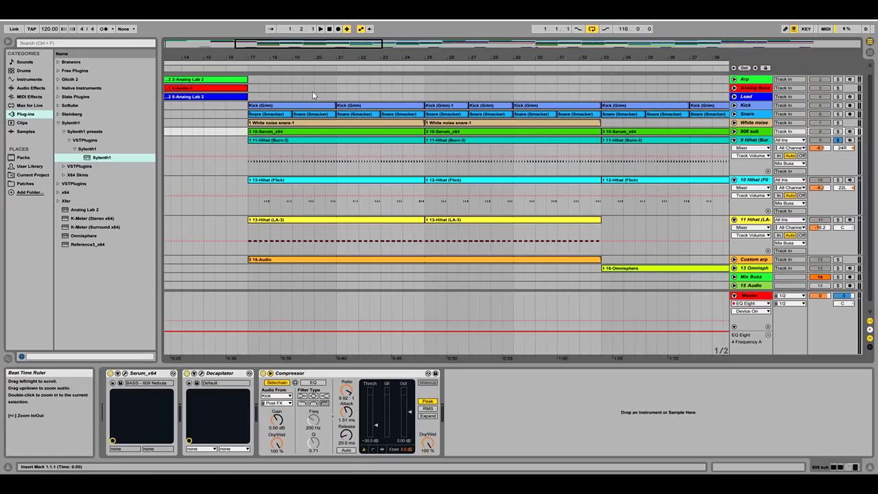
left_click(247, 69)
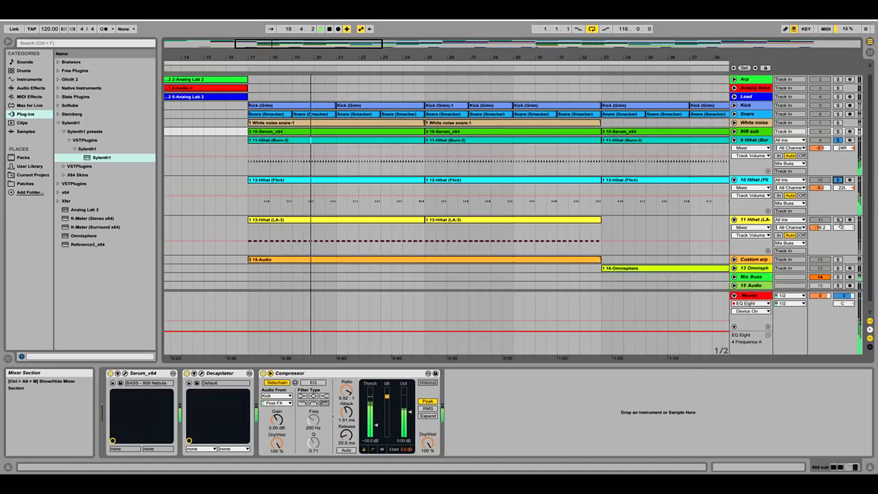
left_click(837, 219)
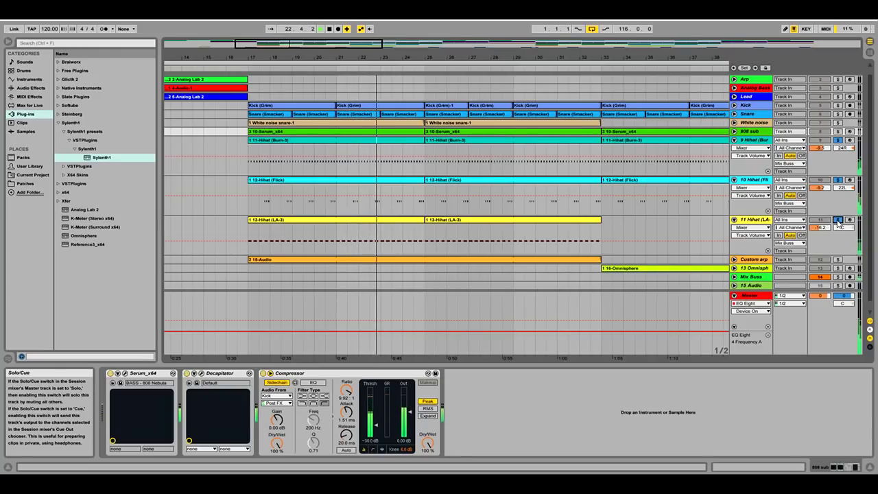
key("Tab")
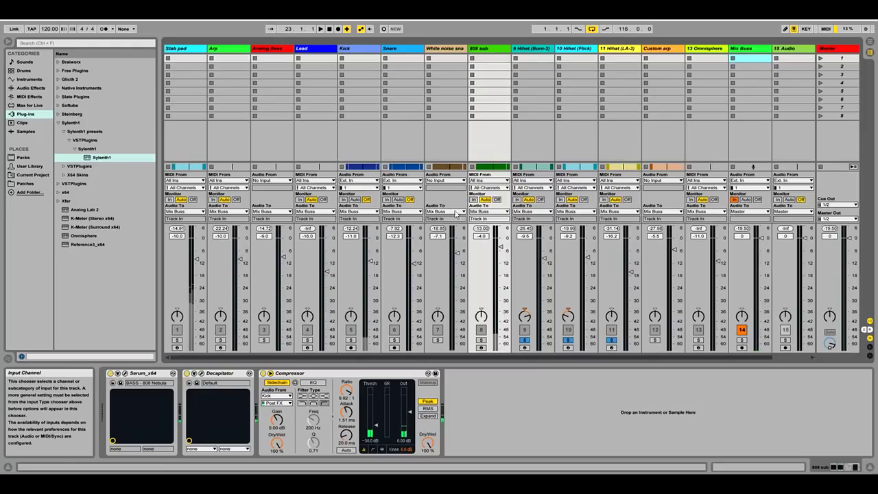
key("space")
key("space")
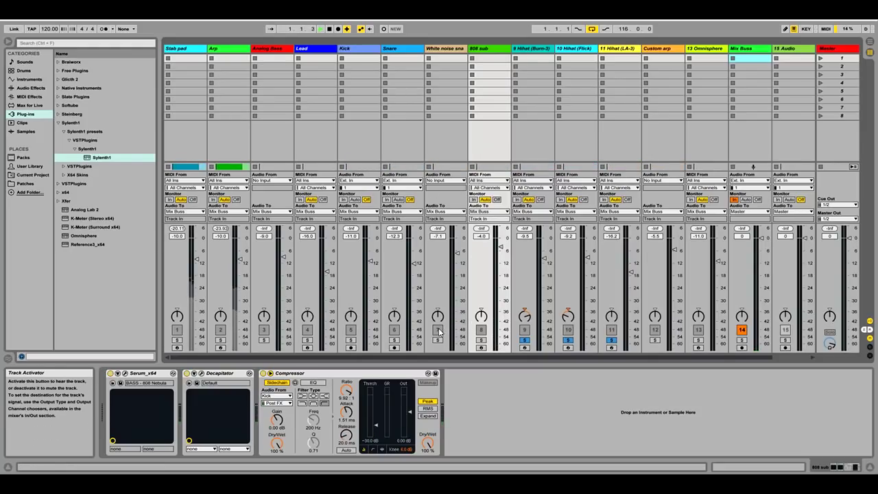
key("Tab")
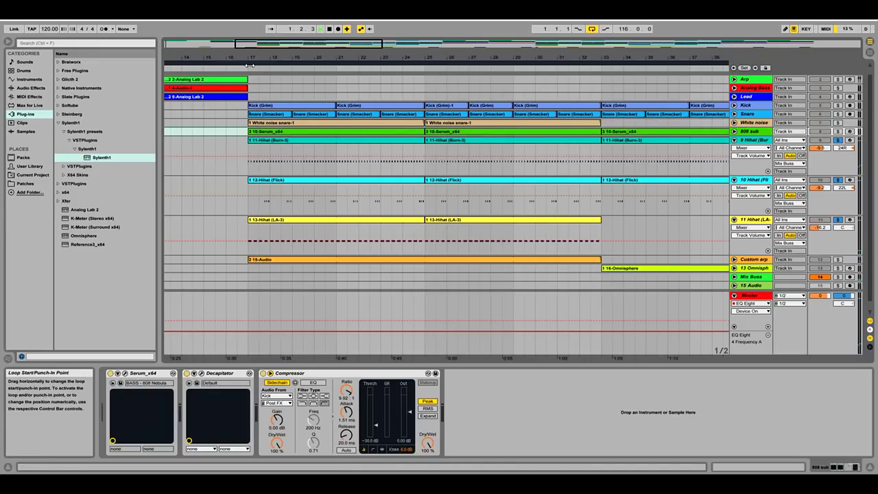
Play the soloed hi-hats from bar 17 of the full arrangement and examine their levels and panning in the Session View mixer.
key("ctrl+a")
key("z")
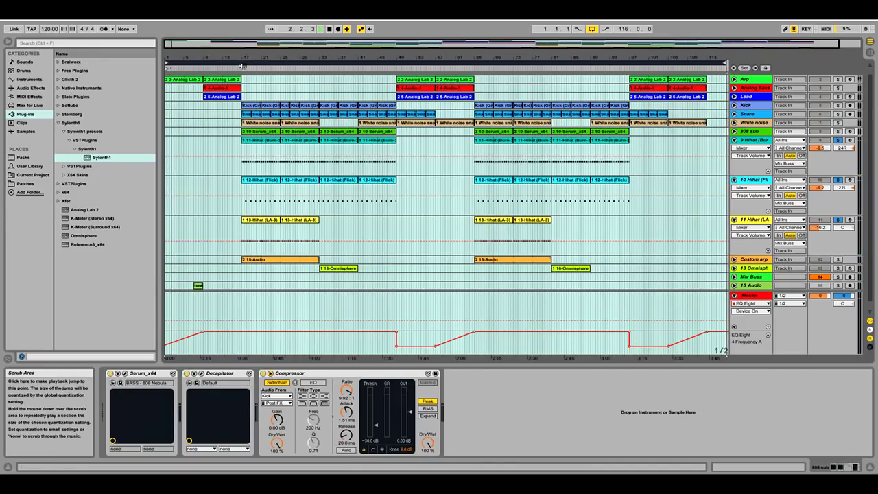
left_click(243, 65)
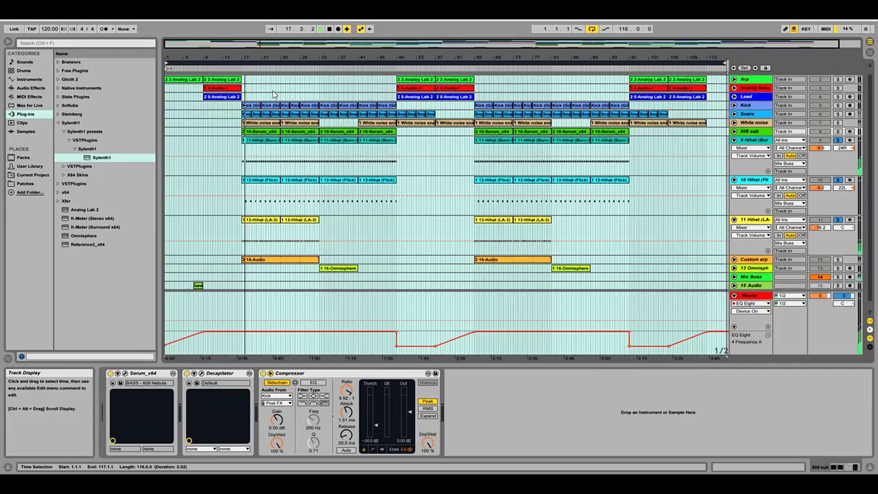
key("Tab")
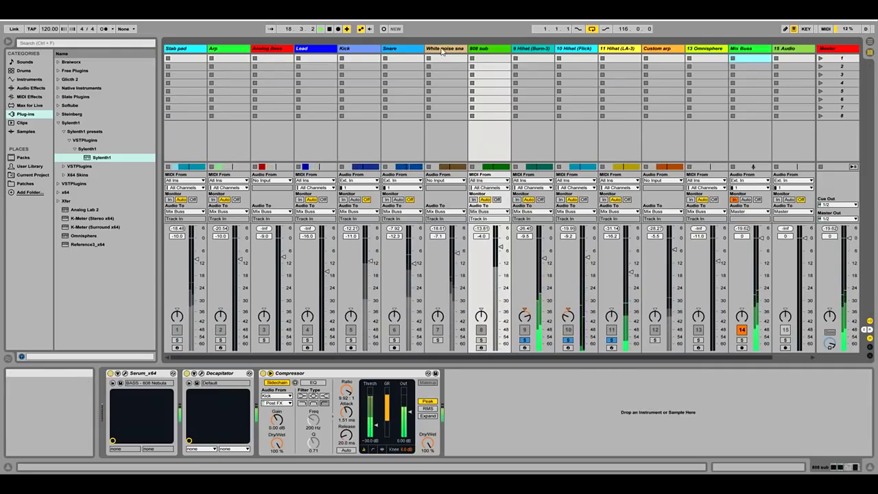
Return from the Session View mixer to the arrangement and play the soloed hi-hats from bar 17.
left_click_drag(647, 358, 741, 360)
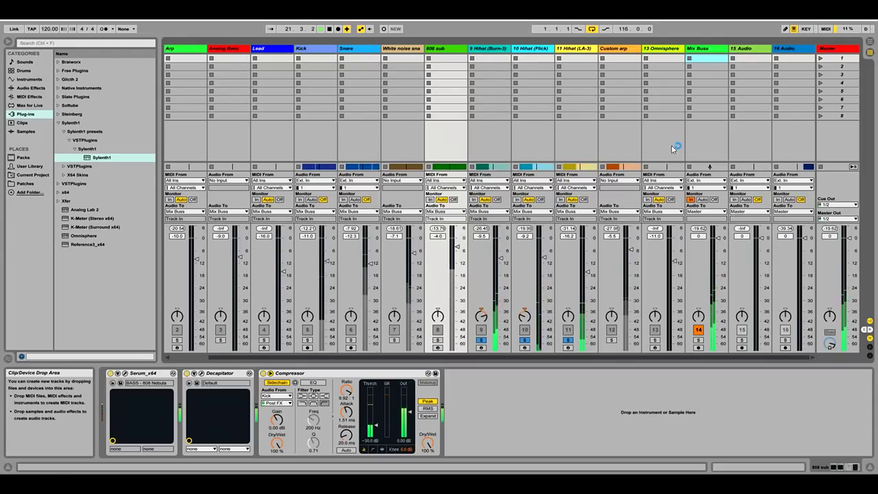
key("Tab")
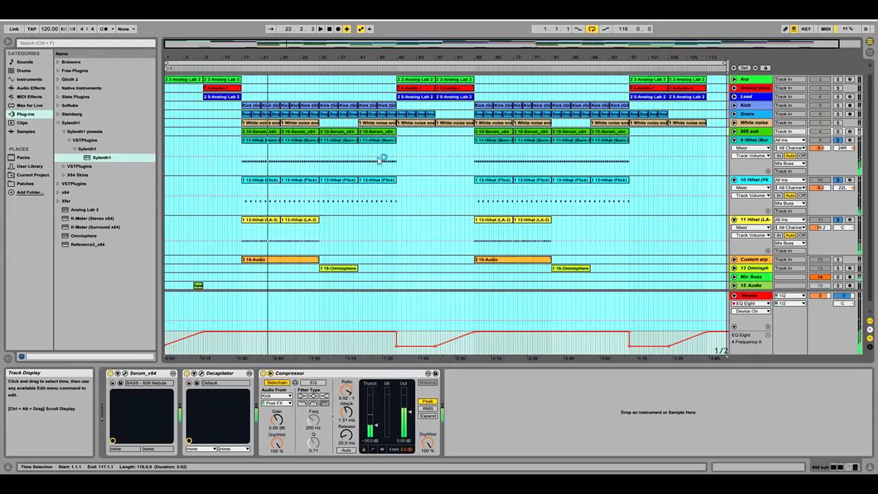
left_click(326, 80)
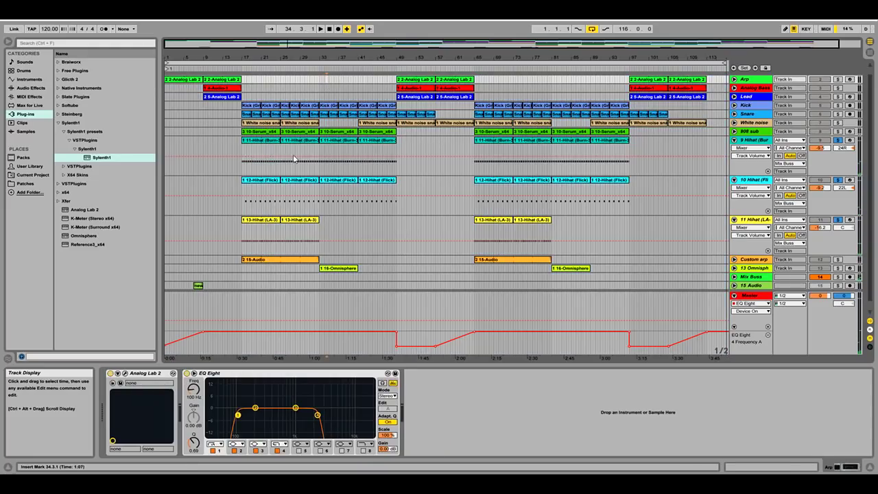
left_click(242, 65)
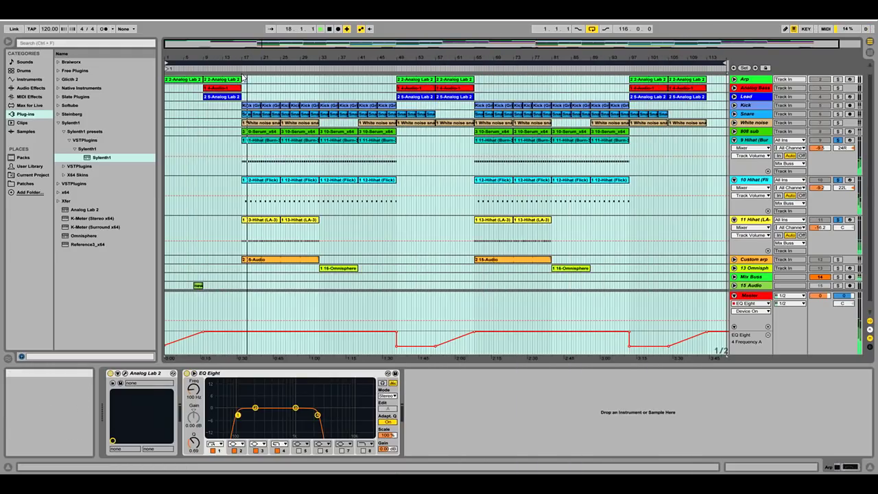
key("ctrl+a")
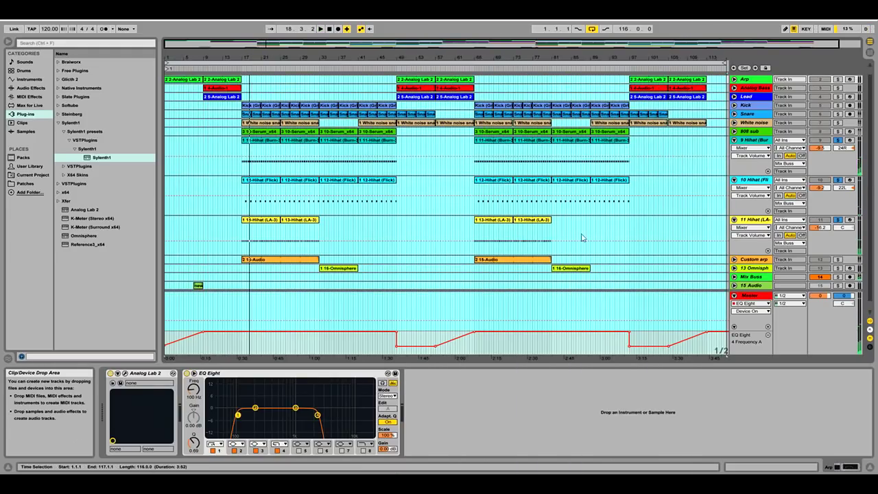
Fold the three hi-hat tracks 9, 10 and 11 in the arrangement.
left_click(447, 219)
left_click(734, 221)
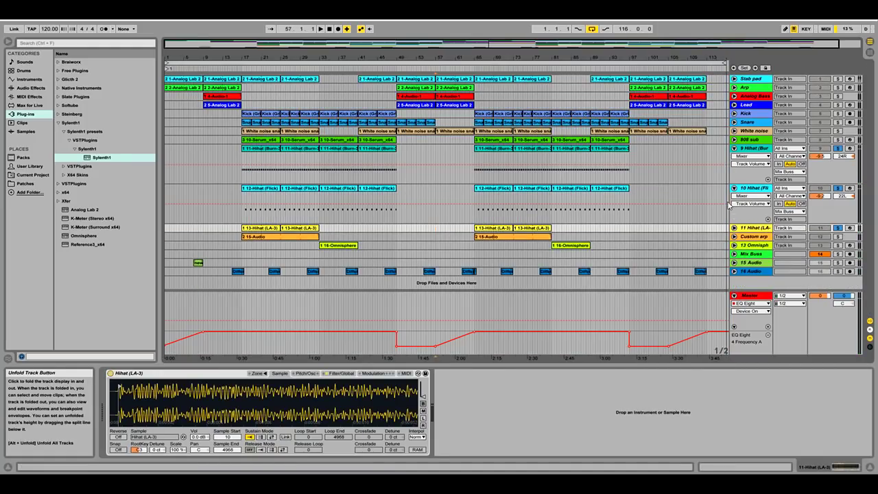
left_click(734, 187)
left_click(734, 147)
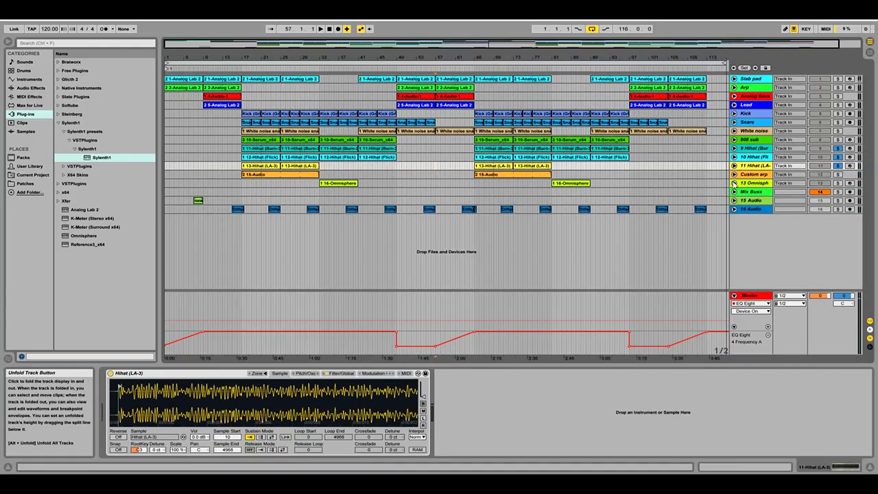
Unfold the 13 Omnisphere track and select its first clip at bar 33 to show the track's devices.
left_click(320, 96)
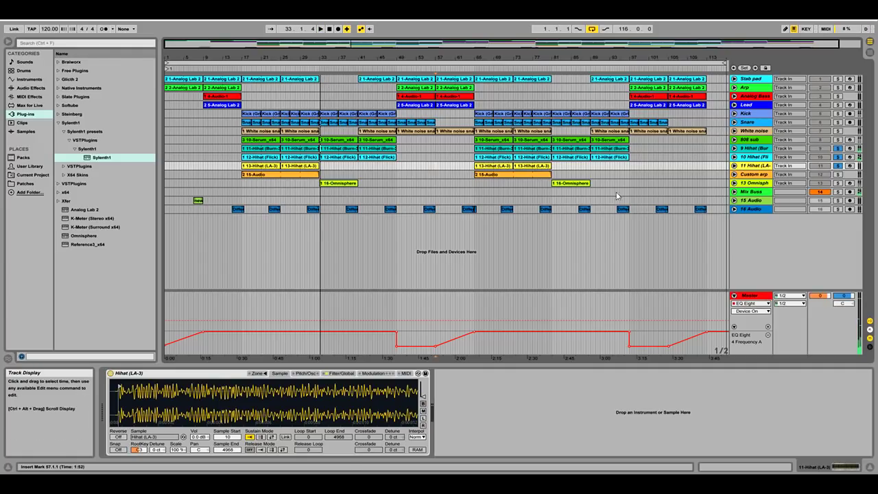
left_click(734, 182)
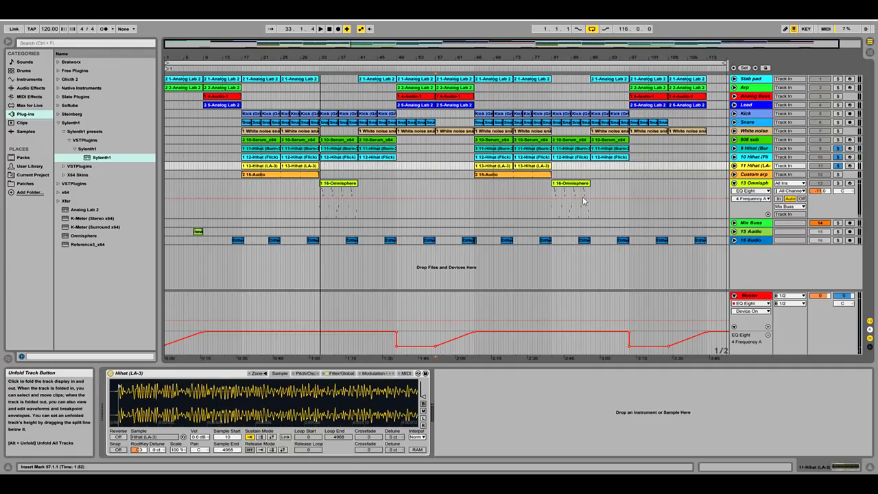
left_click(341, 185)
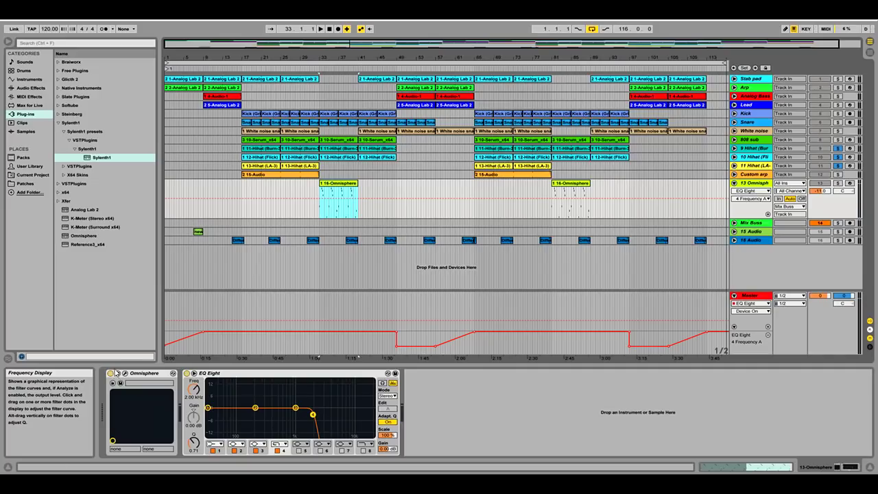
Solo the Custom arp track in place of the hi-hats, play its first clip from bar 17, and fold the track.
left_click(260, 175)
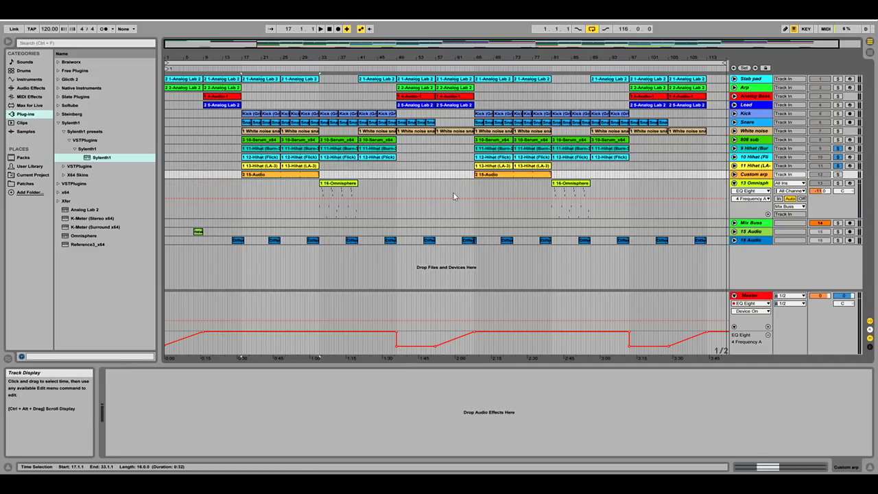
left_click(290, 165)
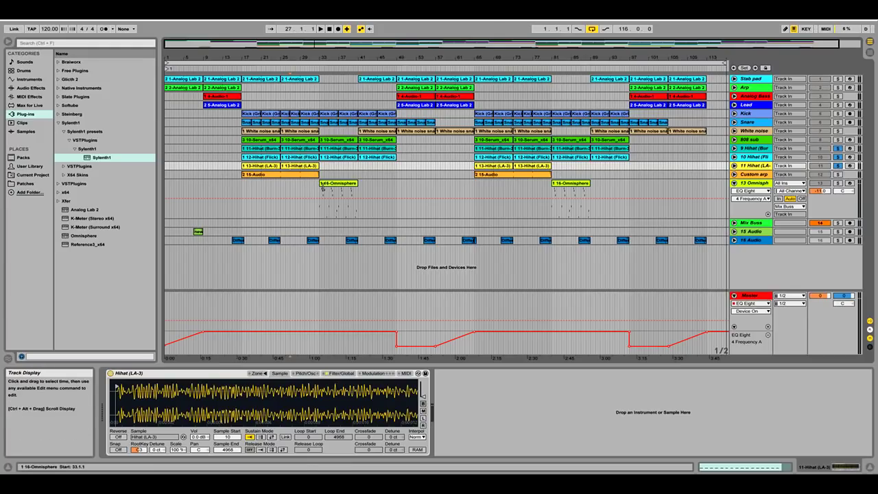
left_click(327, 188)
key("ctrl+z")
left_click(734, 175)
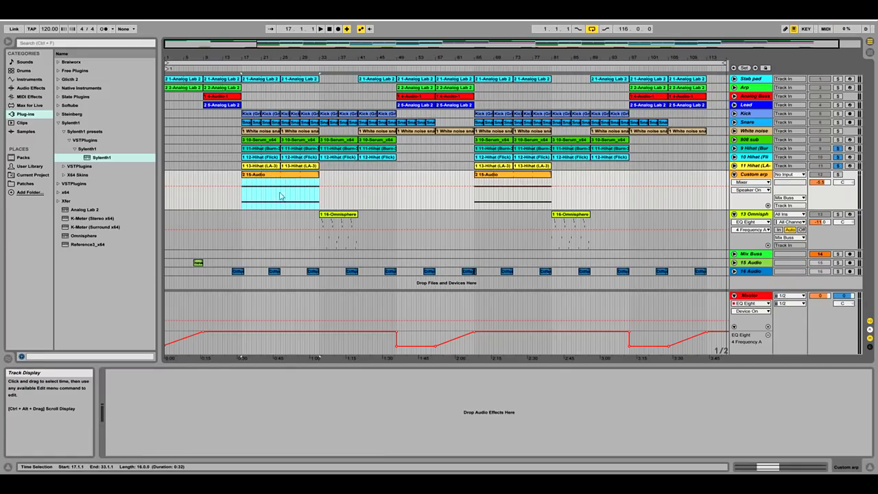
left_click(837, 174)
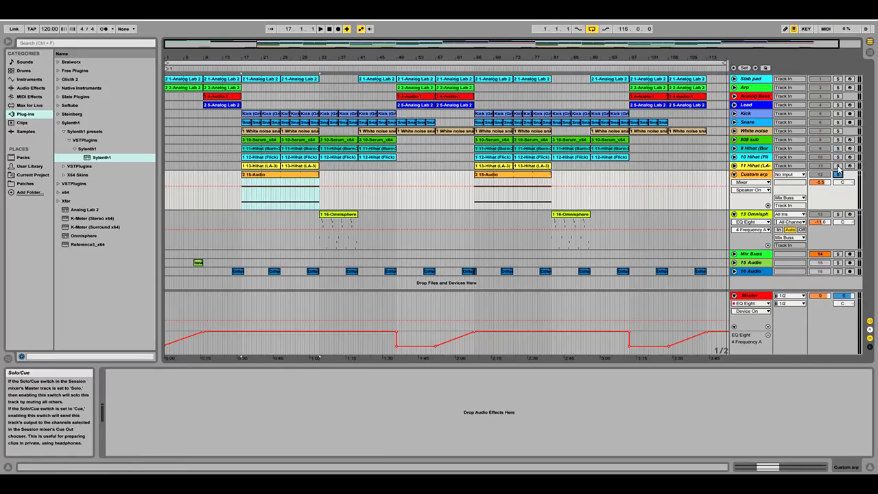
key("space")
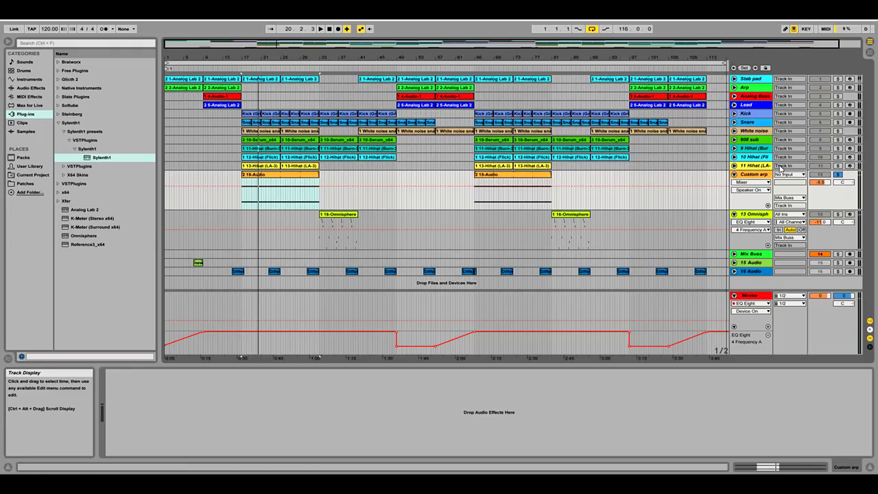
left_click(734, 175)
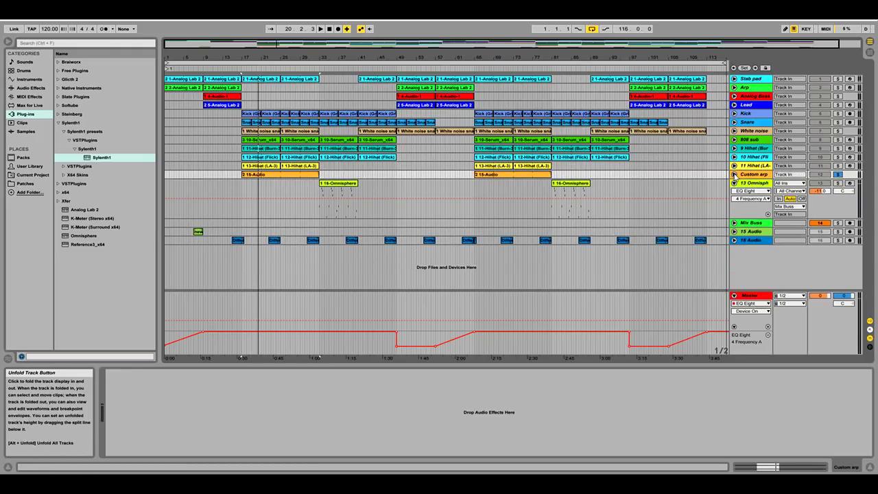
Open the Omnisphere plug-in on track 13 to examine its patch, and close the plug-in window.
left_click(322, 80)
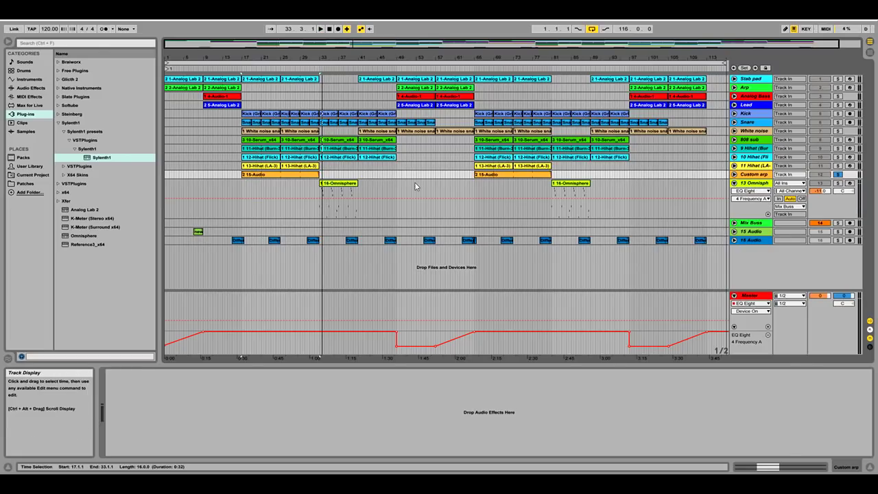
left_click(338, 202)
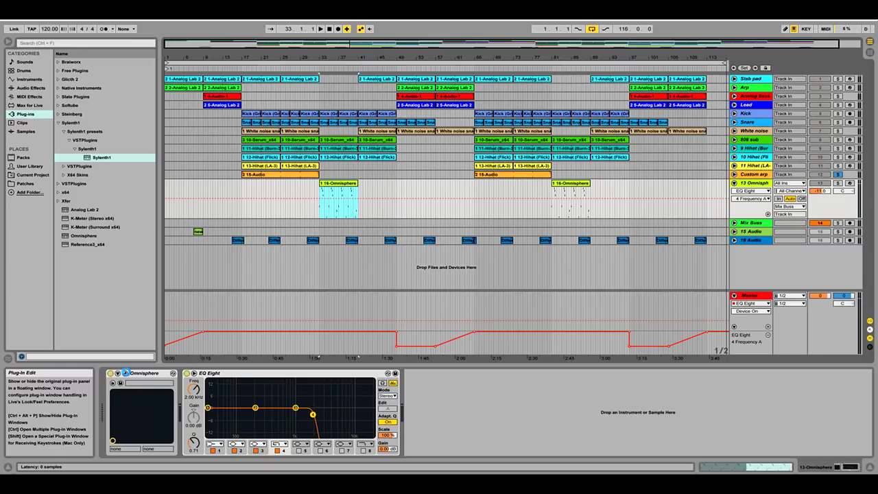
left_click(126, 372)
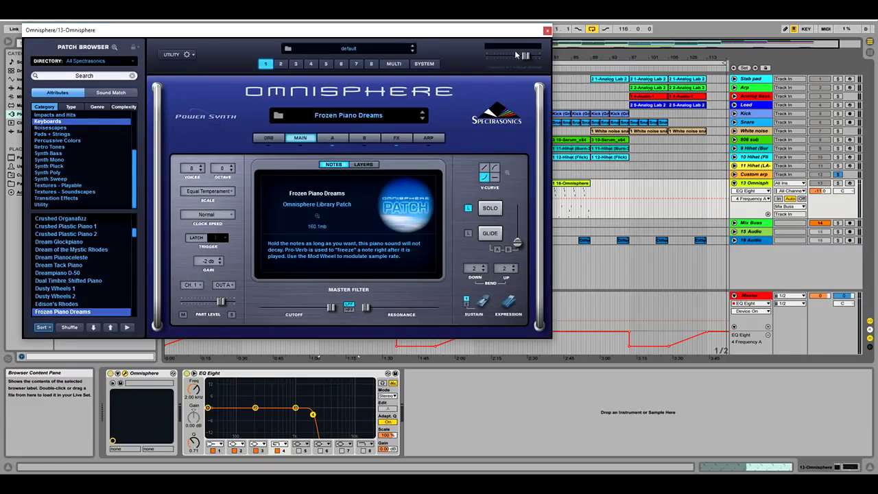
left_click(547, 30)
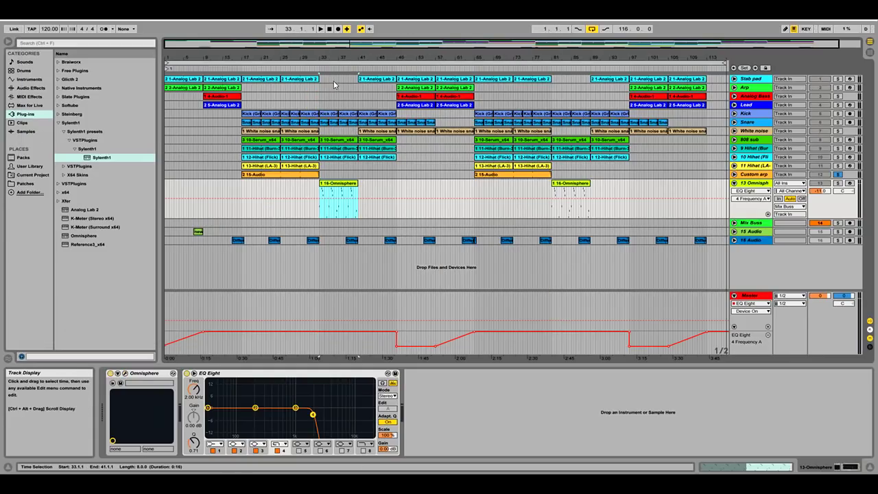
Play the Omnisphere part from bar 33, first soloed and once more in the full mix, and fold its track.
left_click(837, 182)
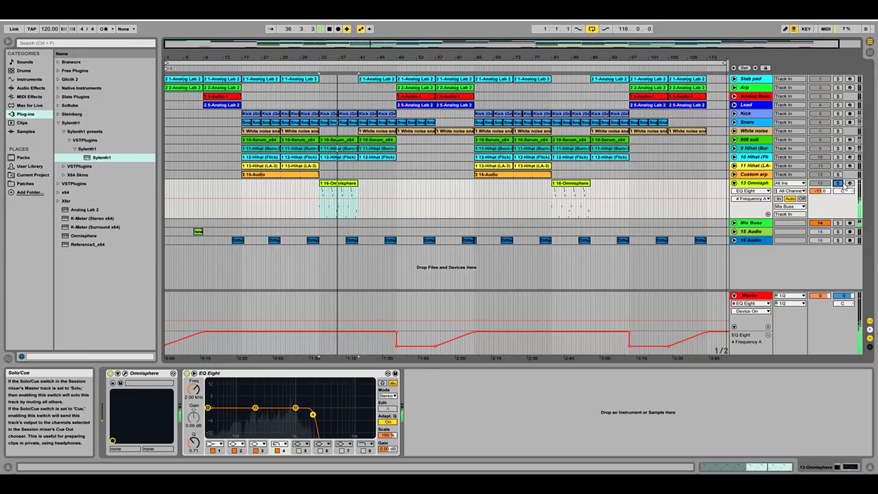
key("space")
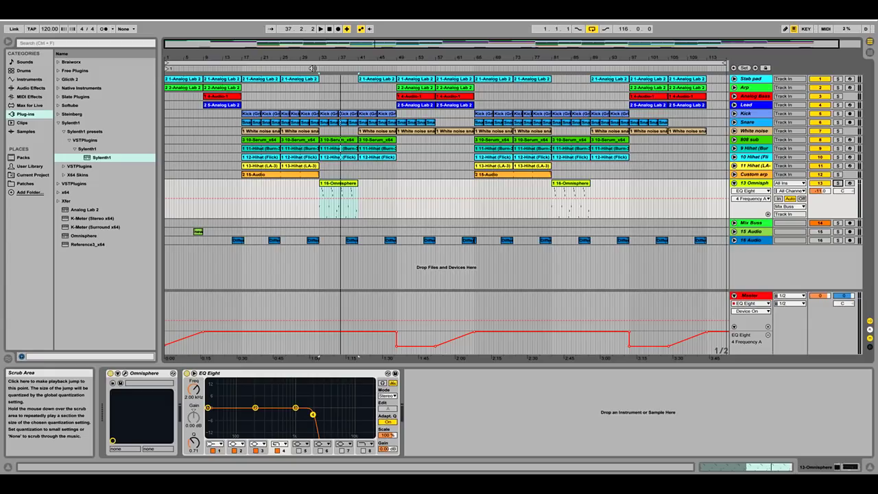
left_click(305, 69)
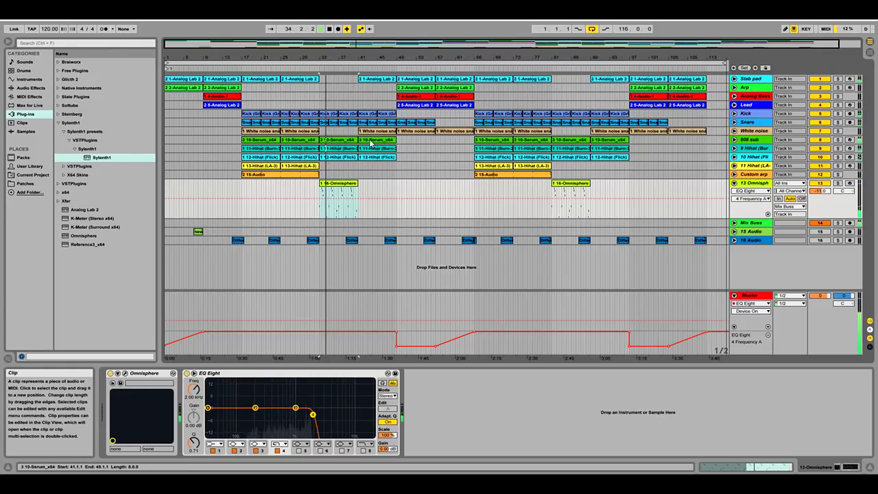
double_click(351, 132)
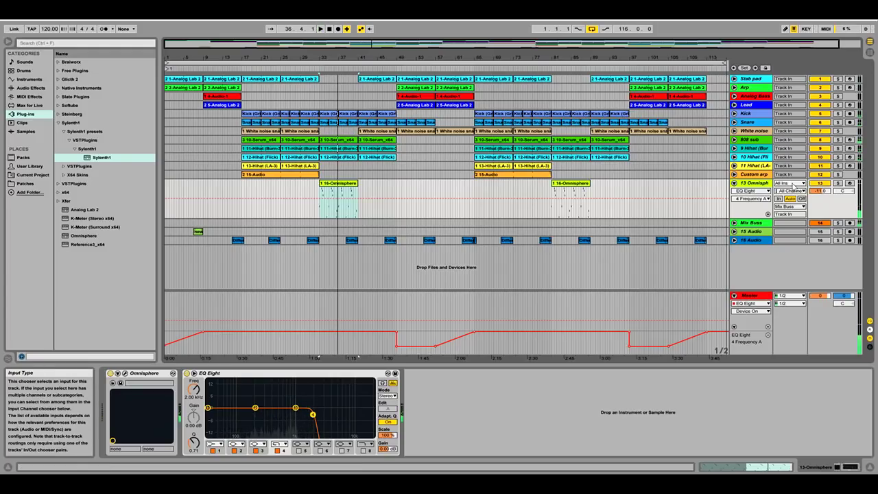
left_click(733, 183)
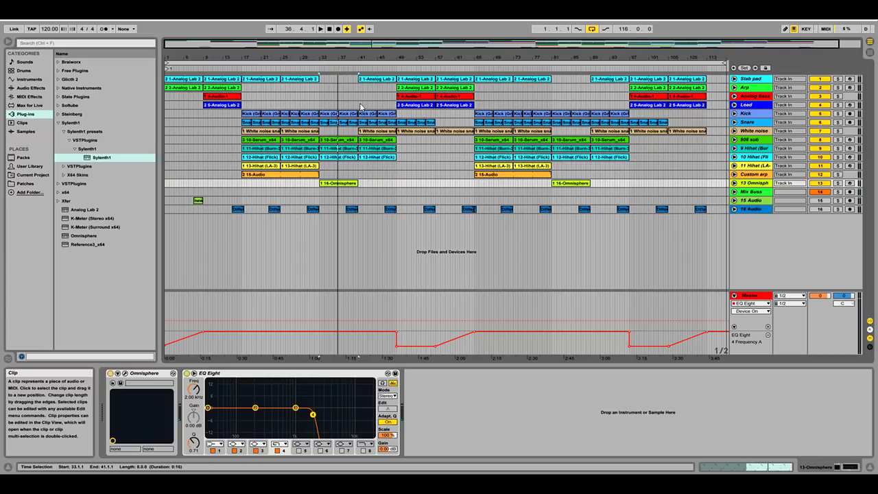
Play the full mix from bar 49 and switch on the EQ Eight on the Master track.
left_click(396, 69)
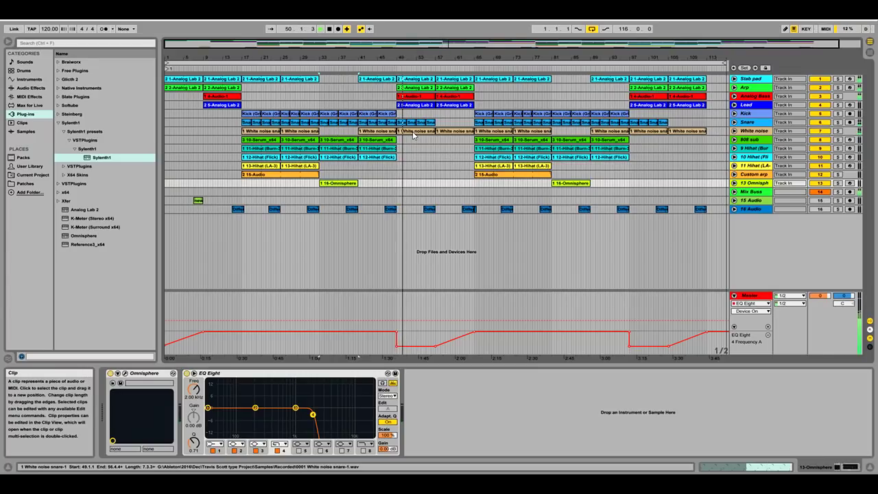
left_click(411, 322)
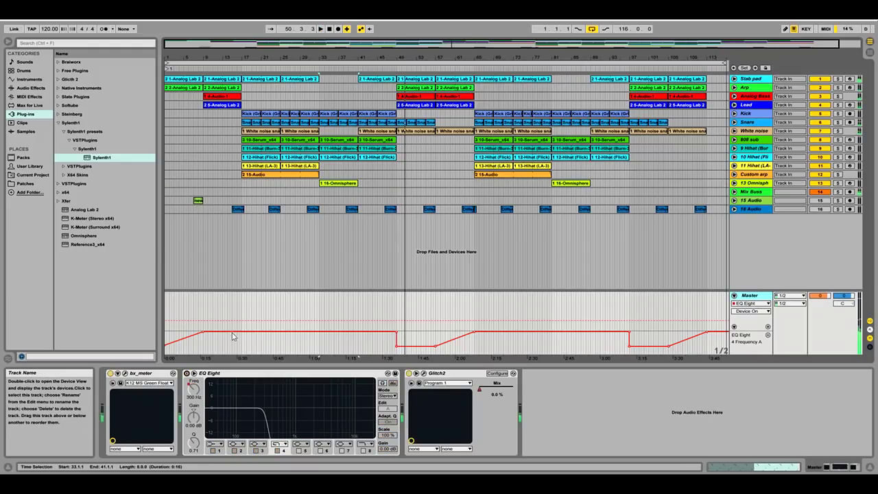
left_click(186, 374)
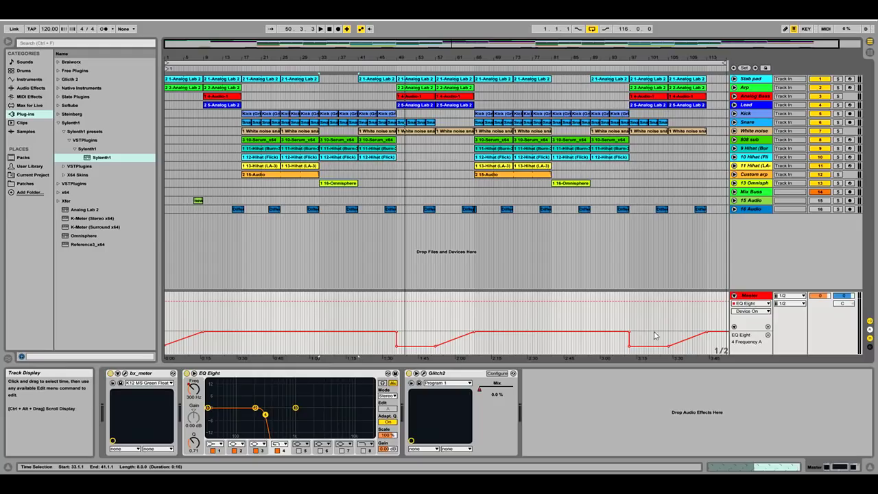
Play from bar 49 through the Master EQ Eight's frequency automation, and return the playback position to the song start.
left_click(399, 150)
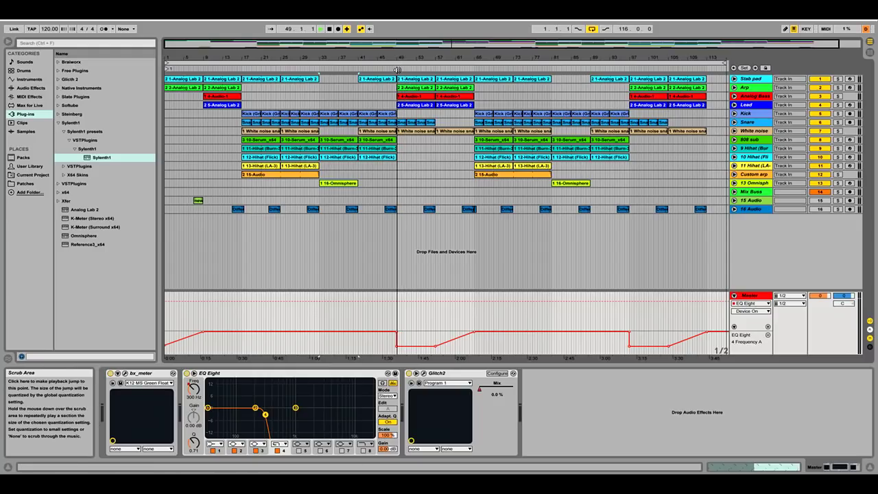
key("space")
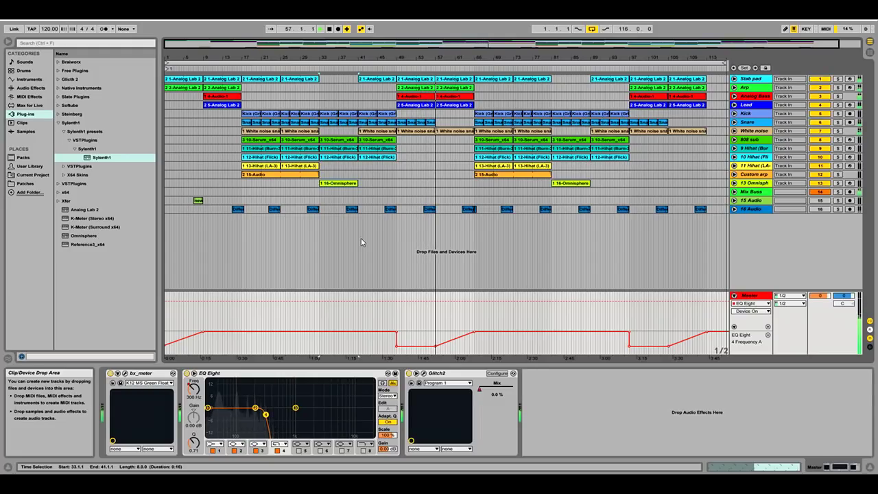
left_click(330, 29)
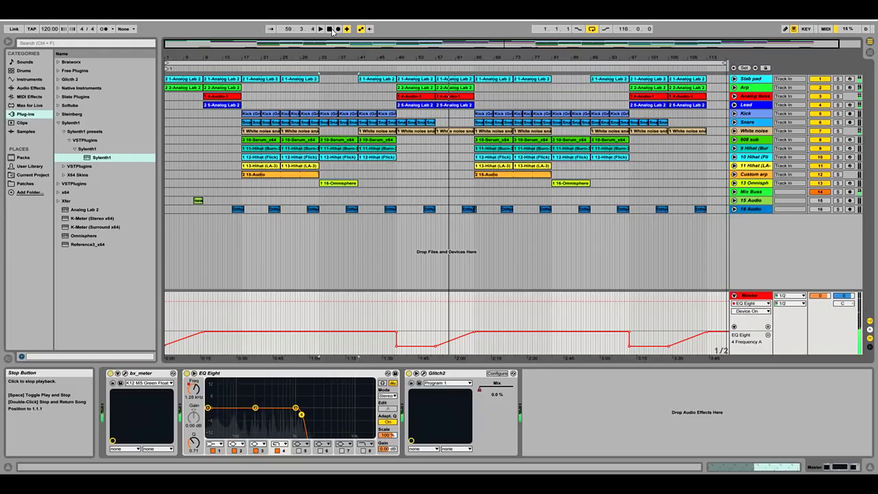
left_click(330, 29)
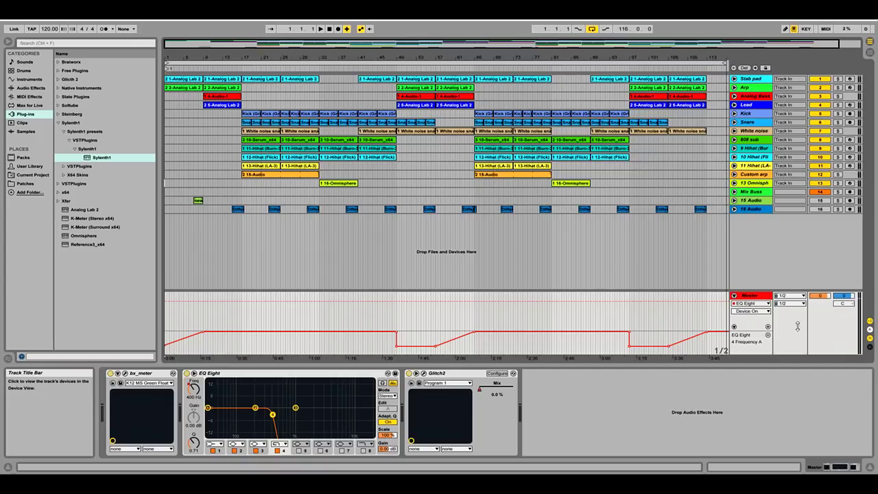
Show the Glitch2 Mix automation on the Master track and play the passage around bar 8.
left_click(749, 303)
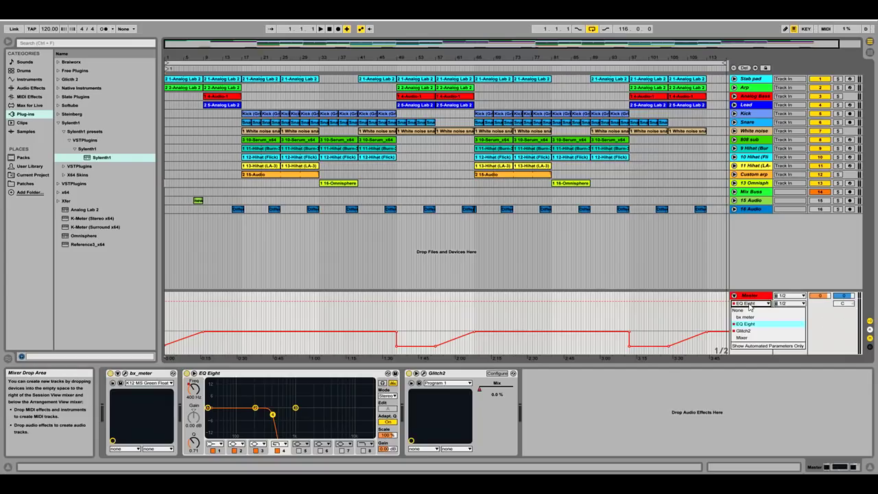
left_click(751, 335)
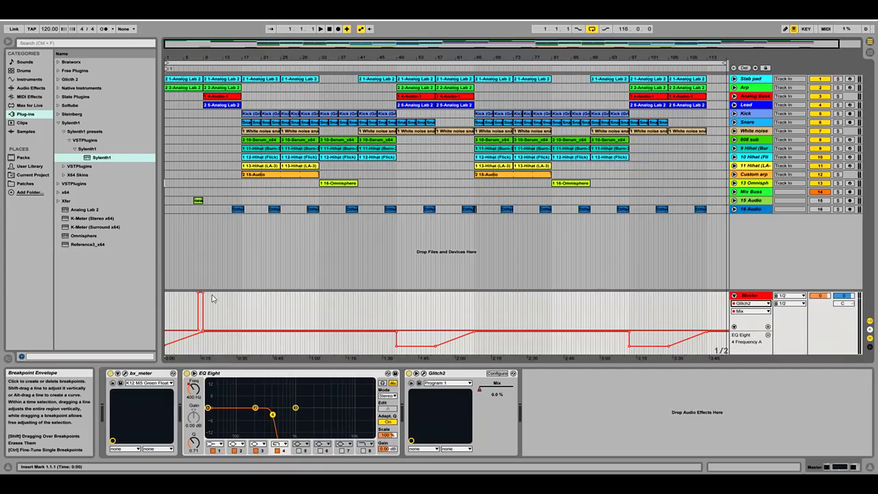
key("space")
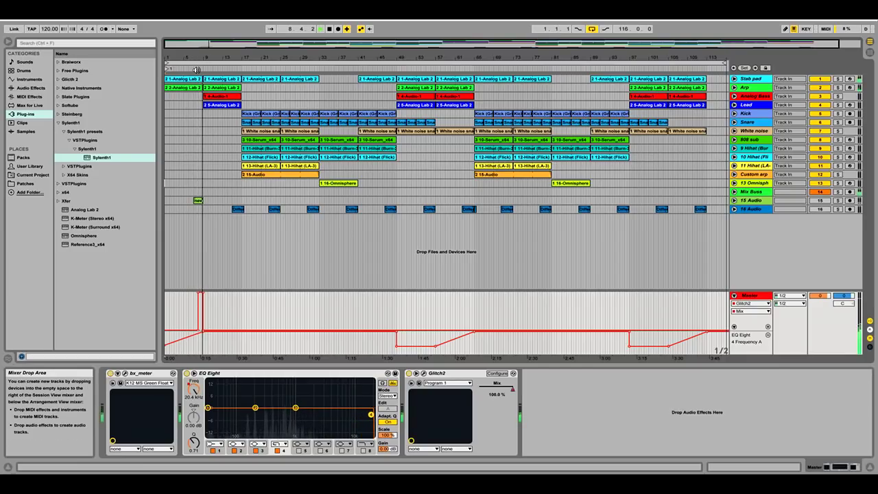
Stop playback, return to the song start and bring up the Session View mixer.
left_click(330, 28)
left_click(330, 28)
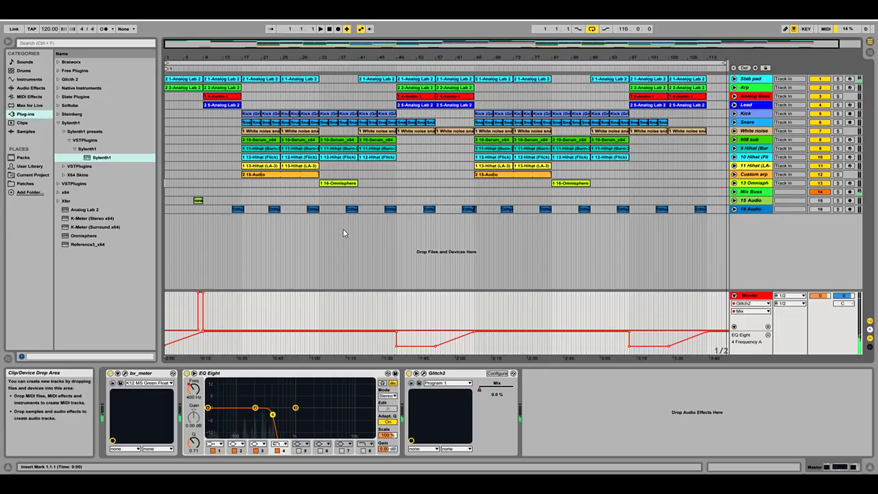
key("Tab")
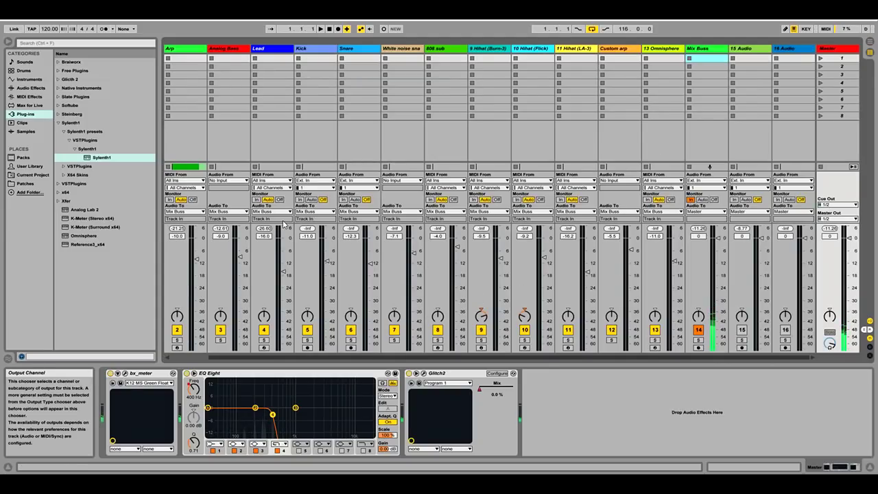
key("Tab")
key("Tab")
key("Tab")
key("Tab")
key("Tab")
key("Tab")
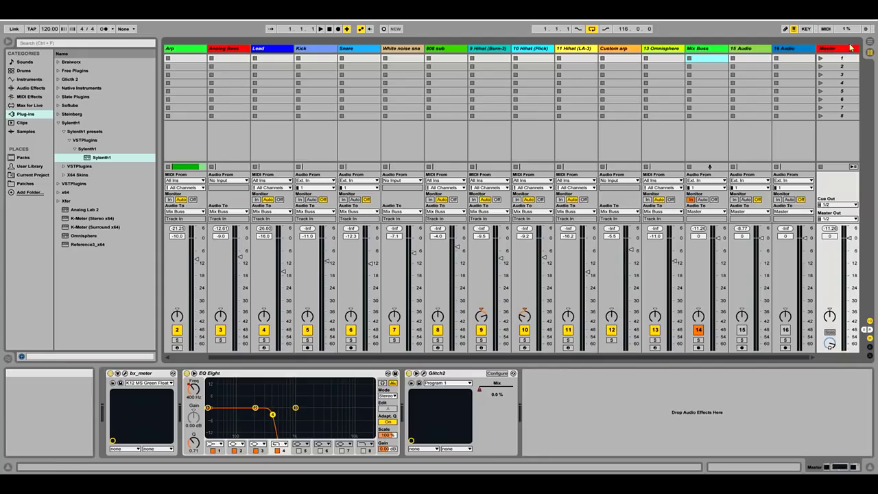
Examine the Eiosis AirEQ and FabFilter Pro-L plug-in windows on the Mix Buss track, closing each one.
left_click(704, 50)
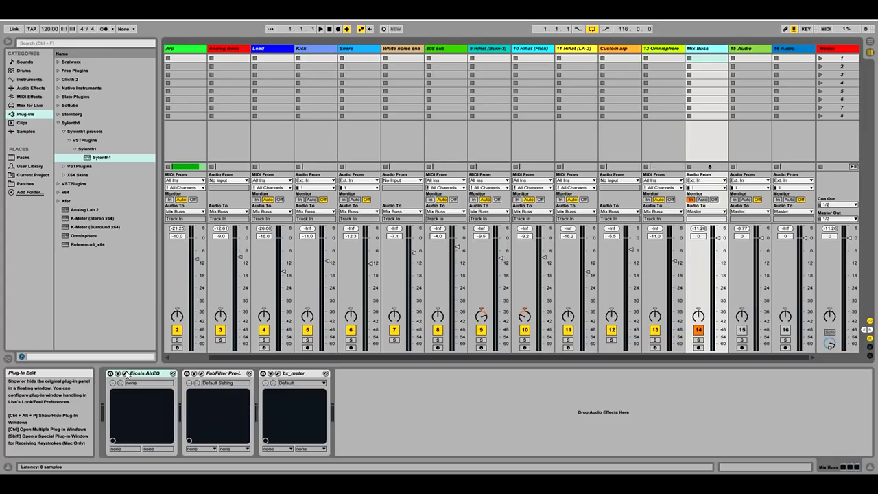
left_click(126, 374)
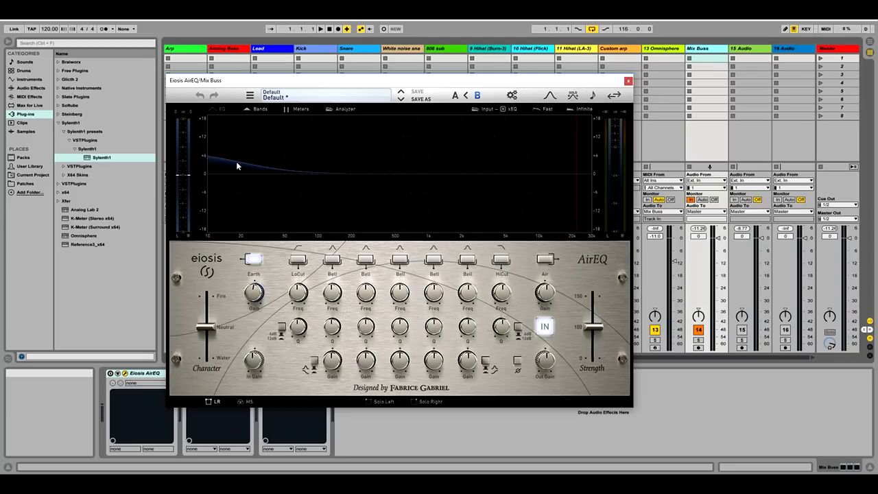
left_click(627, 82)
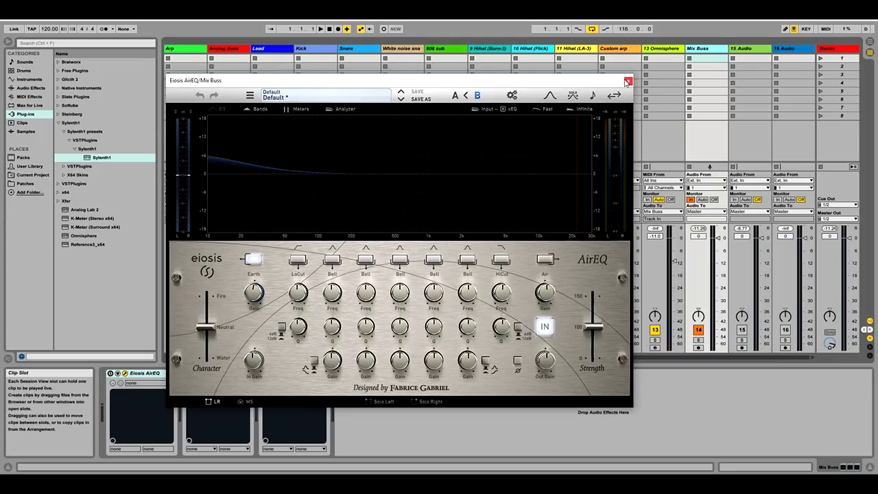
left_click(627, 82)
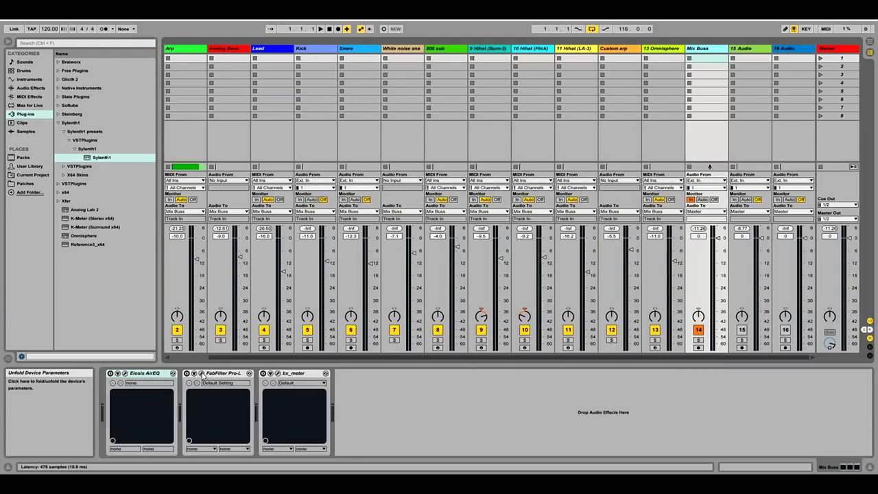
left_click(202, 374)
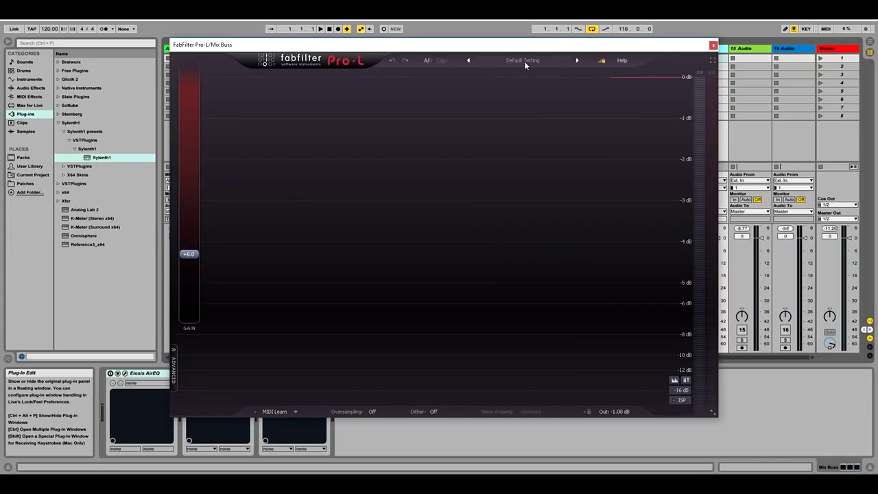
left_click(714, 46)
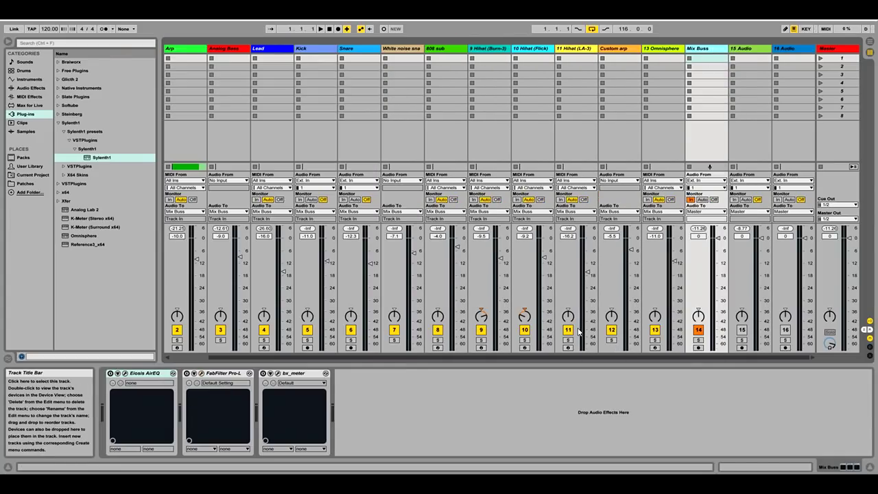
Switch on the AirEQ, Pro-L and bx_meter devices on the Mix Buss and open the bx_meter window clear of the device chain.
left_click(118, 374)
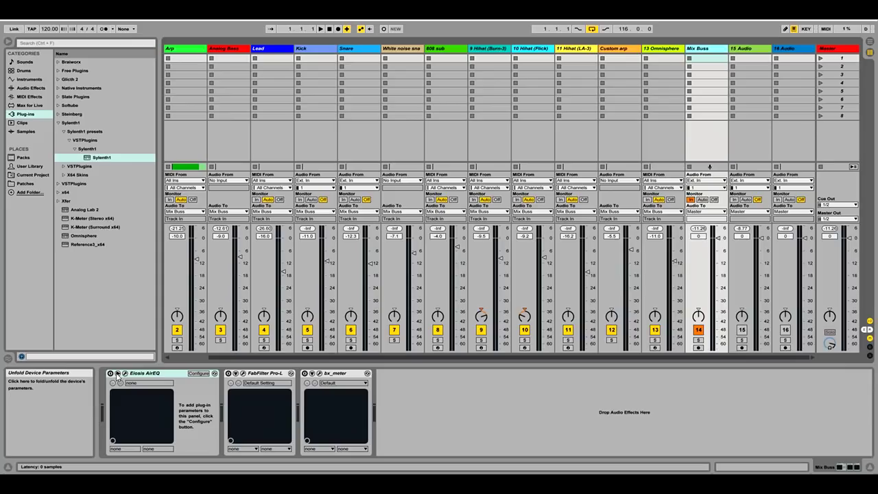
left_click(118, 374)
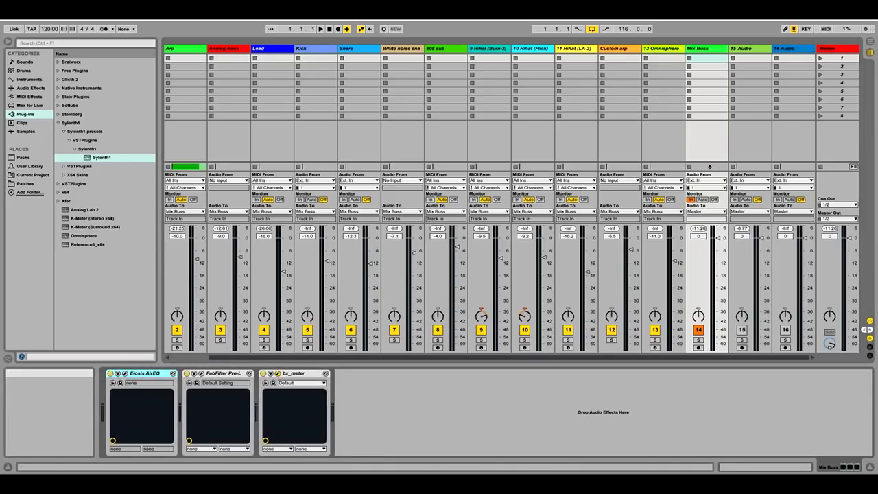
left_click(326, 373)
left_click_drag(412, 104, 480, 73)
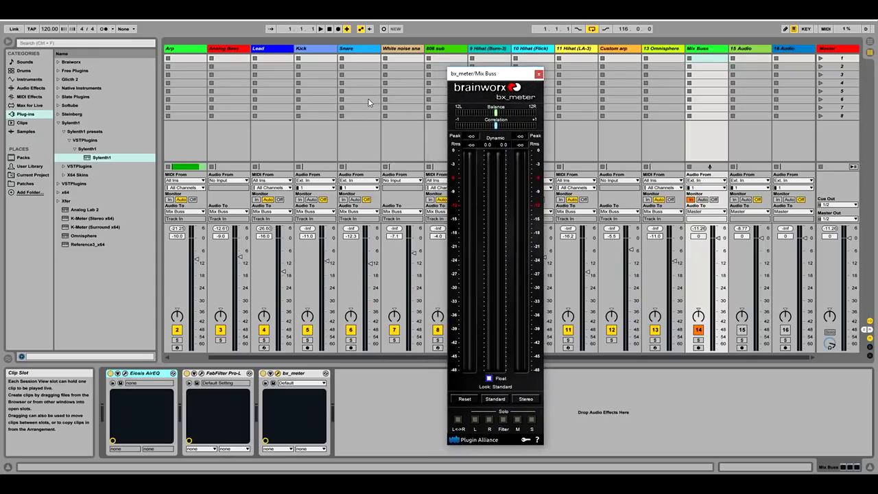
Play the song from the start with bx_meter open, and switch to the Arrangement View with the meter beside the early clips.
key("space")
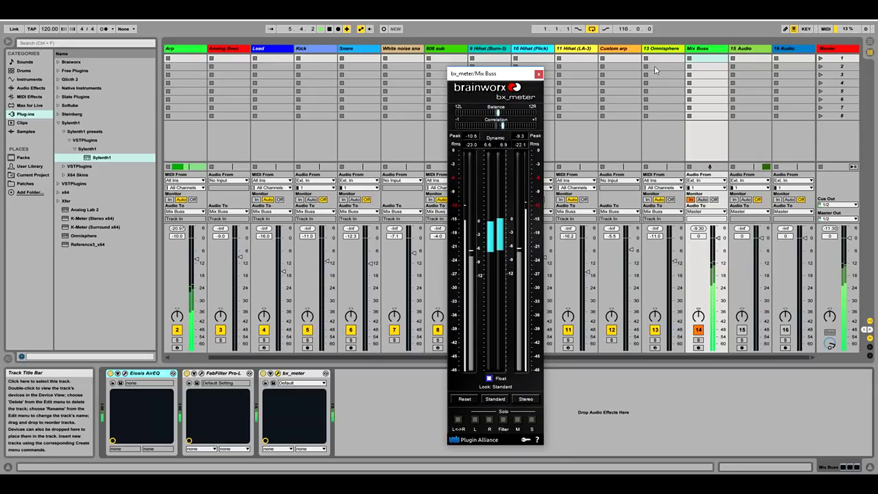
key("Tab")
left_click_drag(497, 75, 603, 83)
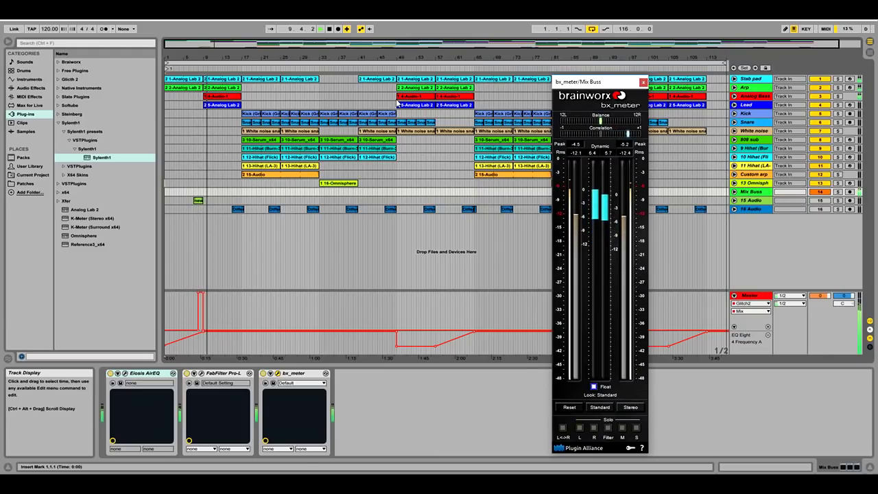
Check the Mix Buss levels on bx_meter from bar 17, return to the song start and close the meter window.
left_click(241, 68)
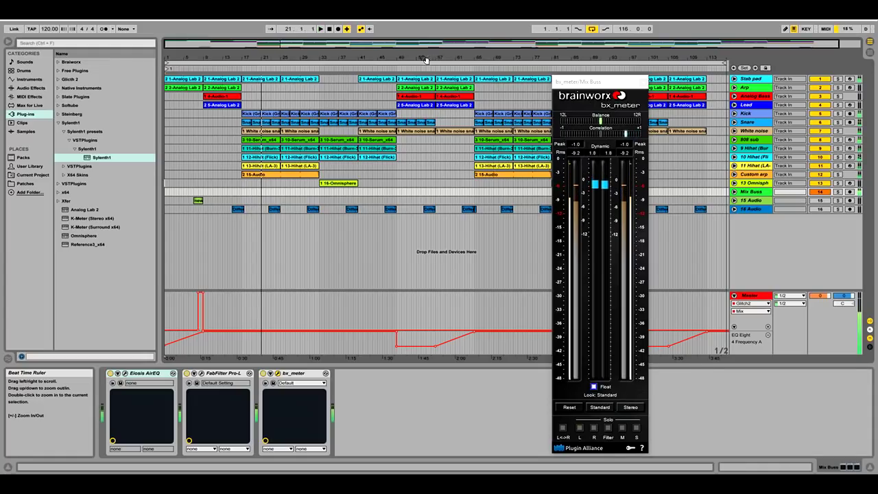
left_click(330, 29)
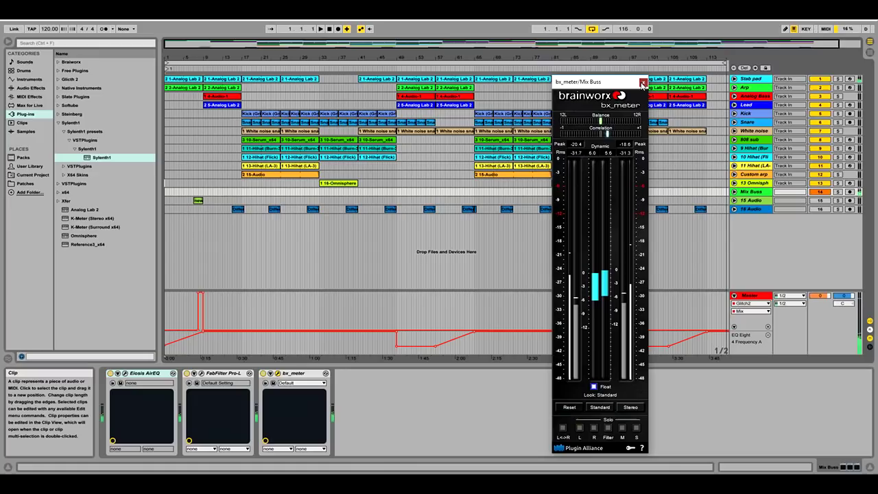
left_click(643, 83)
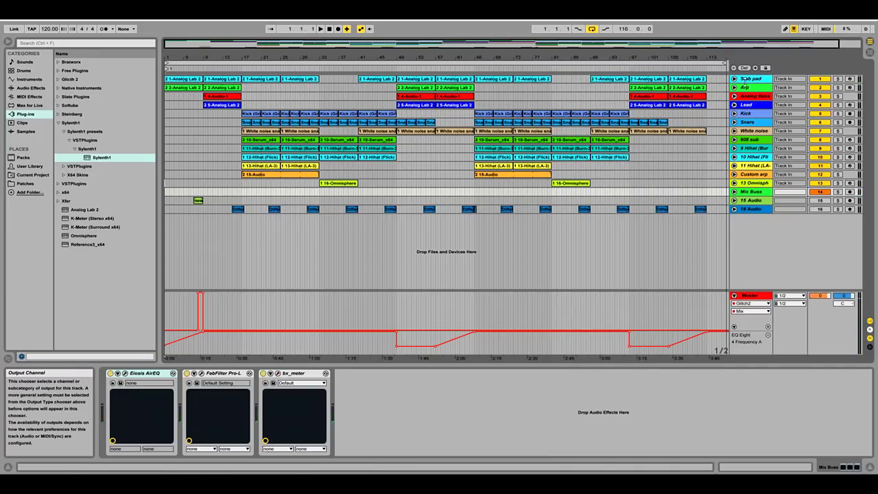
Unfold the Stab pad and Arp tracks to view their contents, and fold both again.
left_click(735, 79)
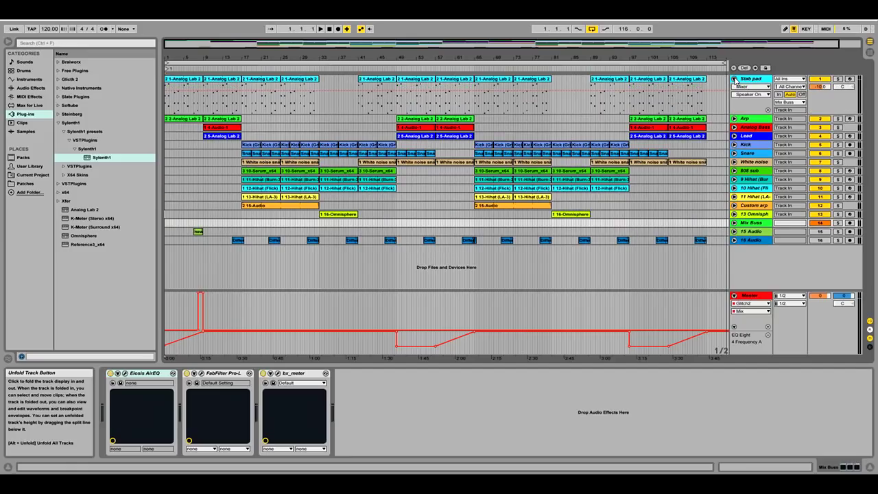
left_click(735, 119)
left_click(734, 119)
left_click(735, 79)
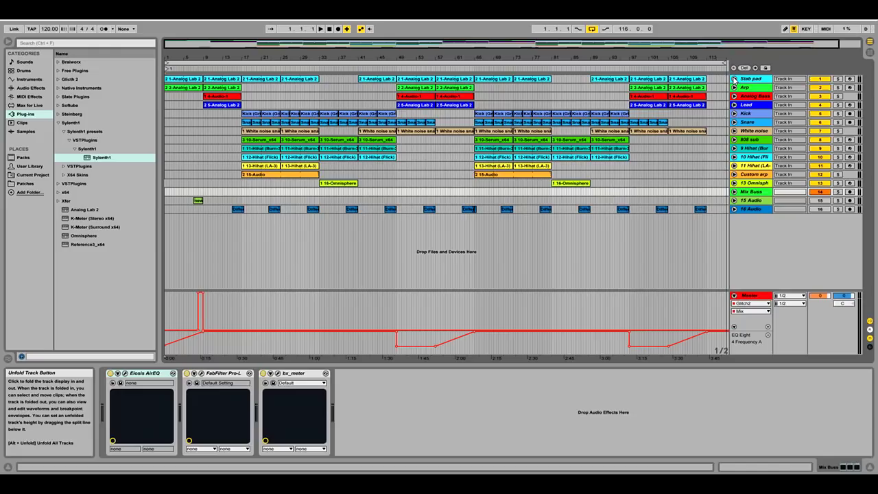